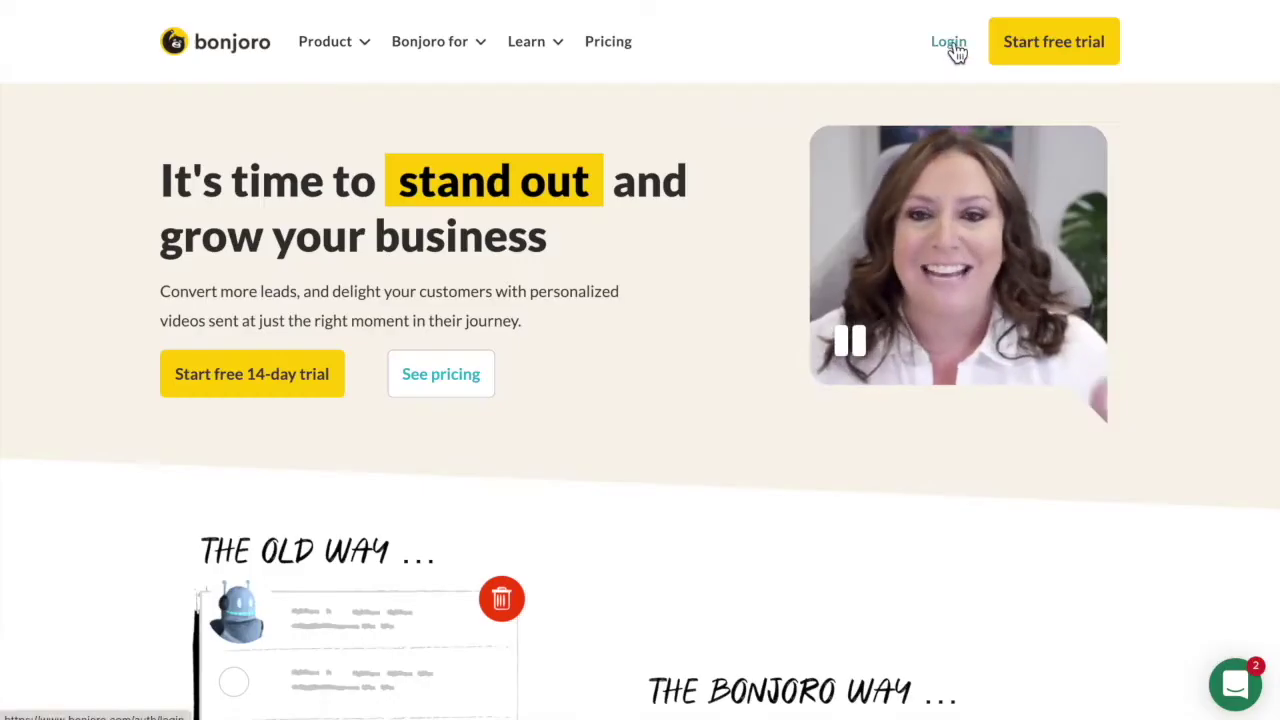
# Step: Log in to Bonjoro with the account password to reach the Holiday Thank You tasks
pyautogui.click(949, 42)
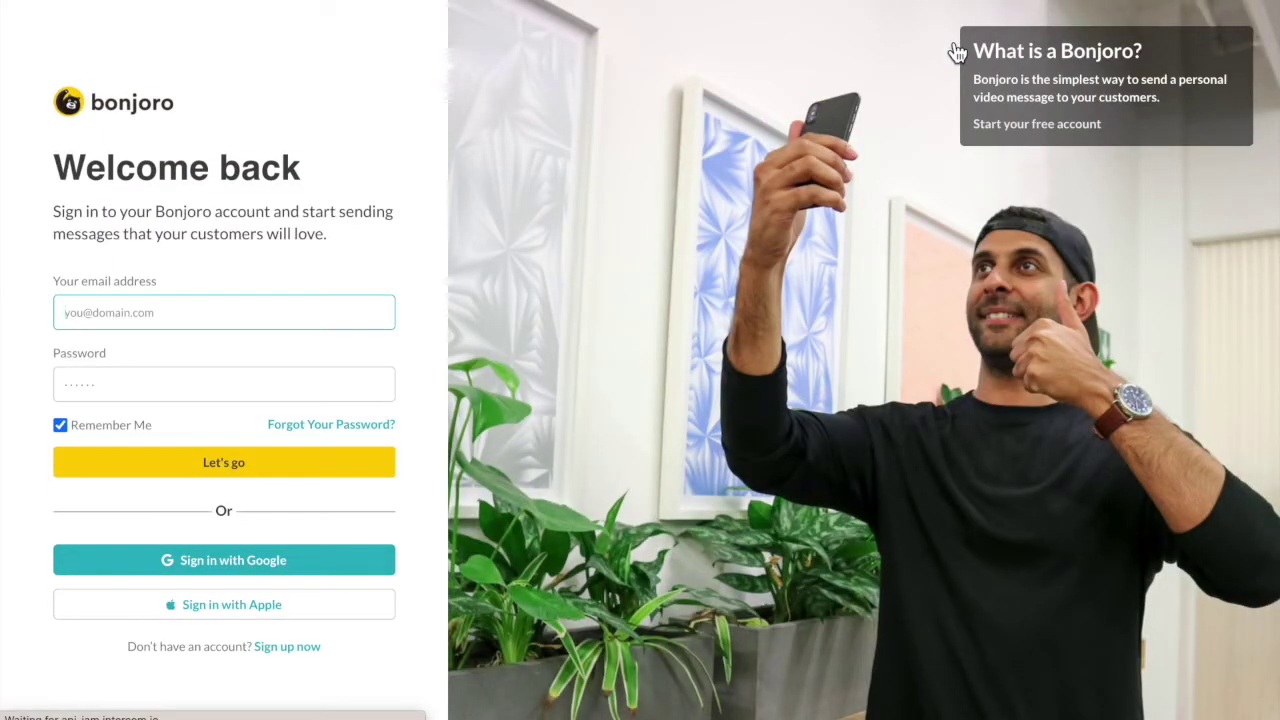
pyautogui.click(306, 388)
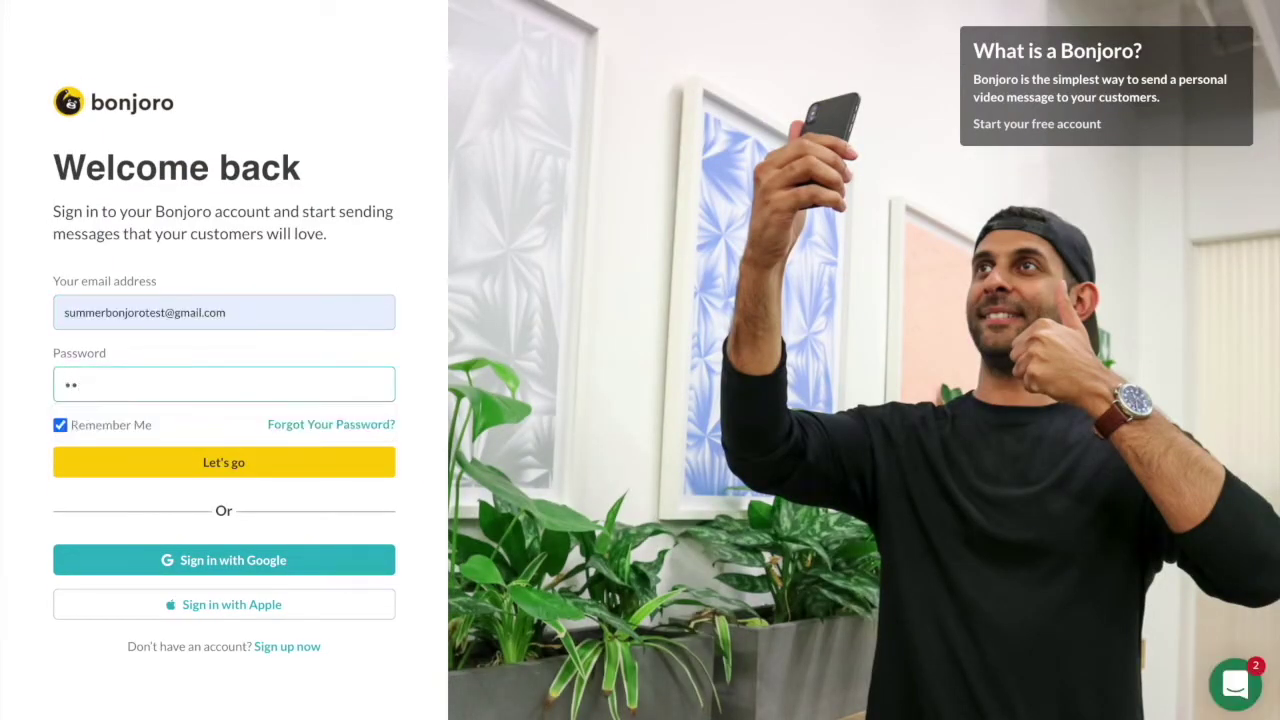
pyautogui.press('BackSpace')
pyautogui.press('BackSpace')
pyautogui.press('Return')
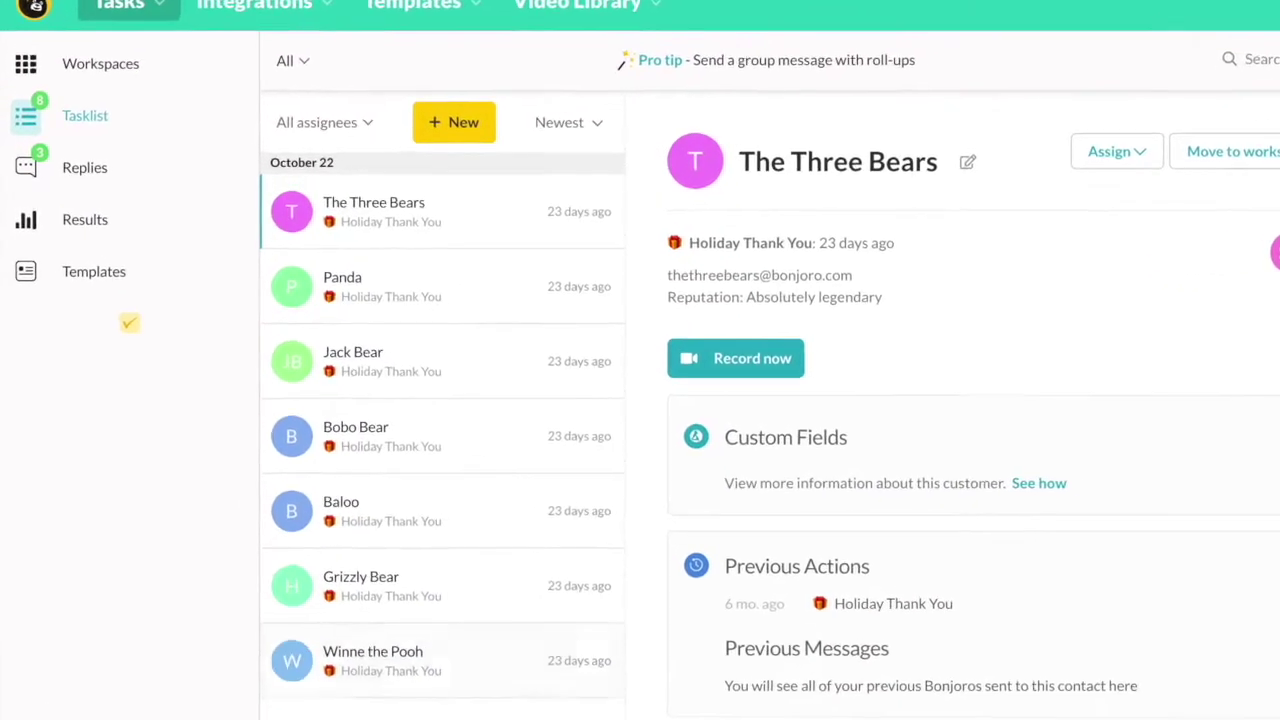
# Step: Look at the Upload CSV contact option under + New, then reopen the + New menu
pyautogui.click(538, 124)
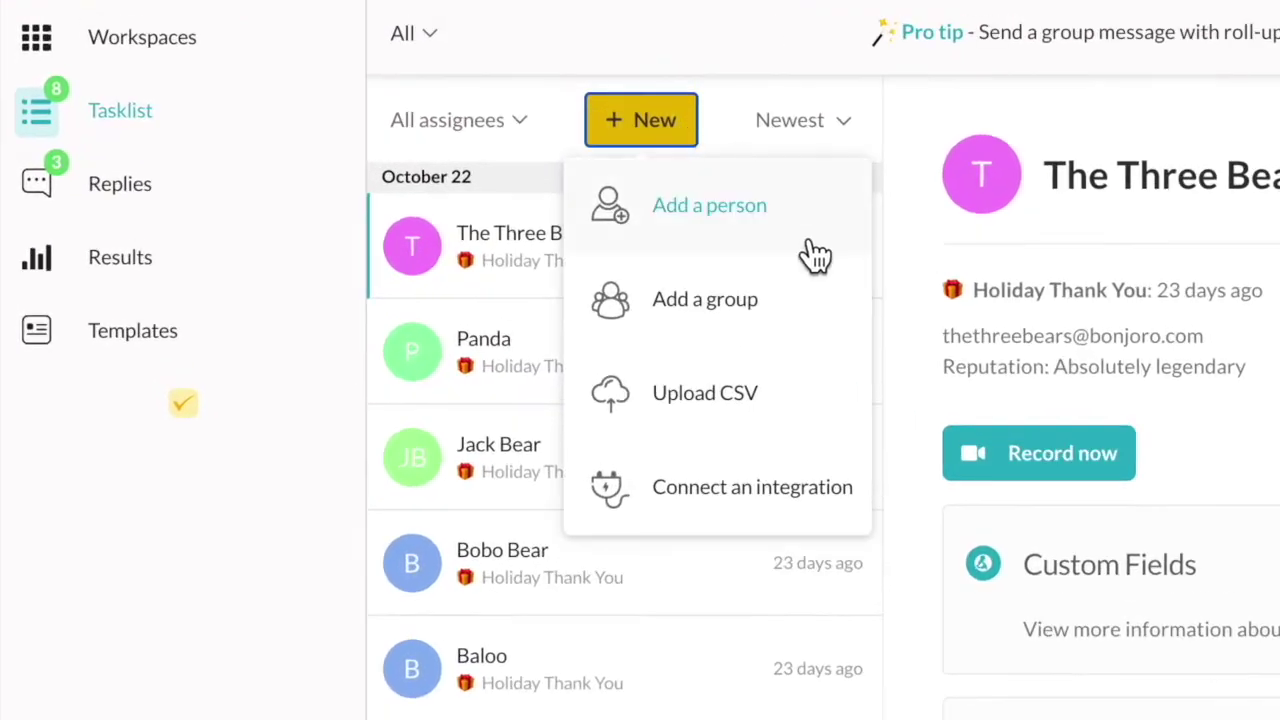
pyautogui.click(806, 438)
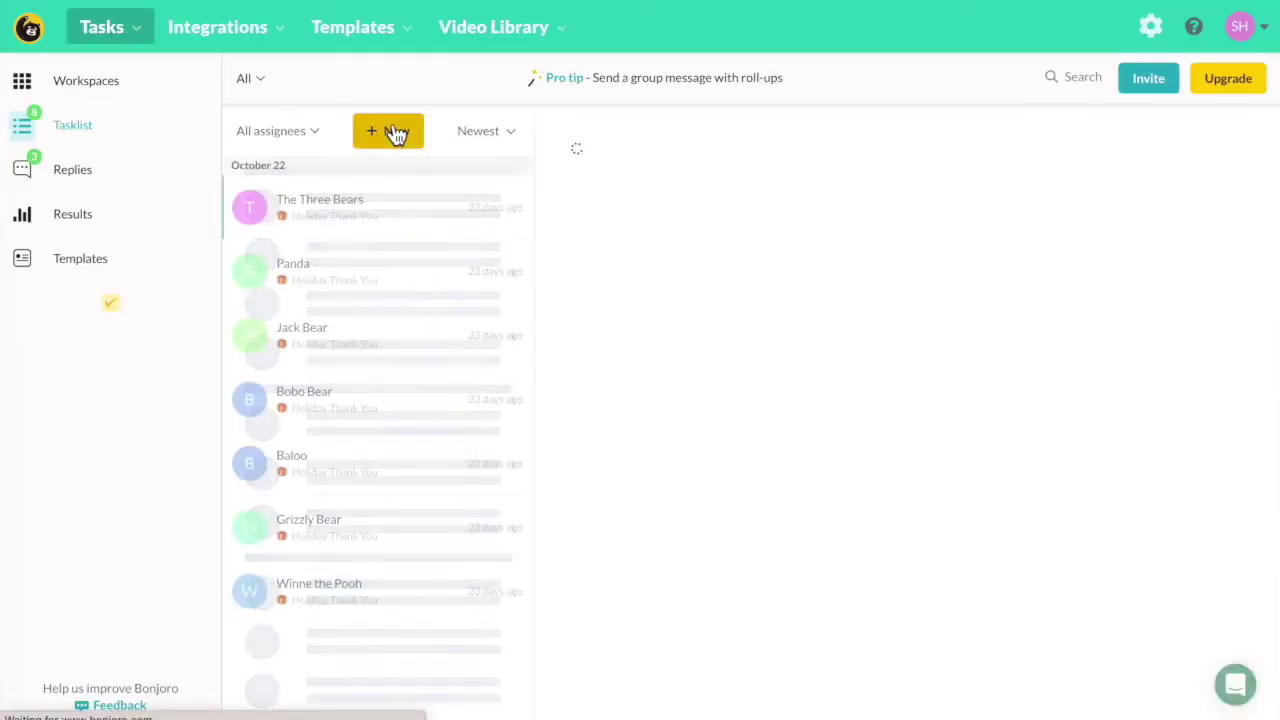
pyautogui.click(398, 141)
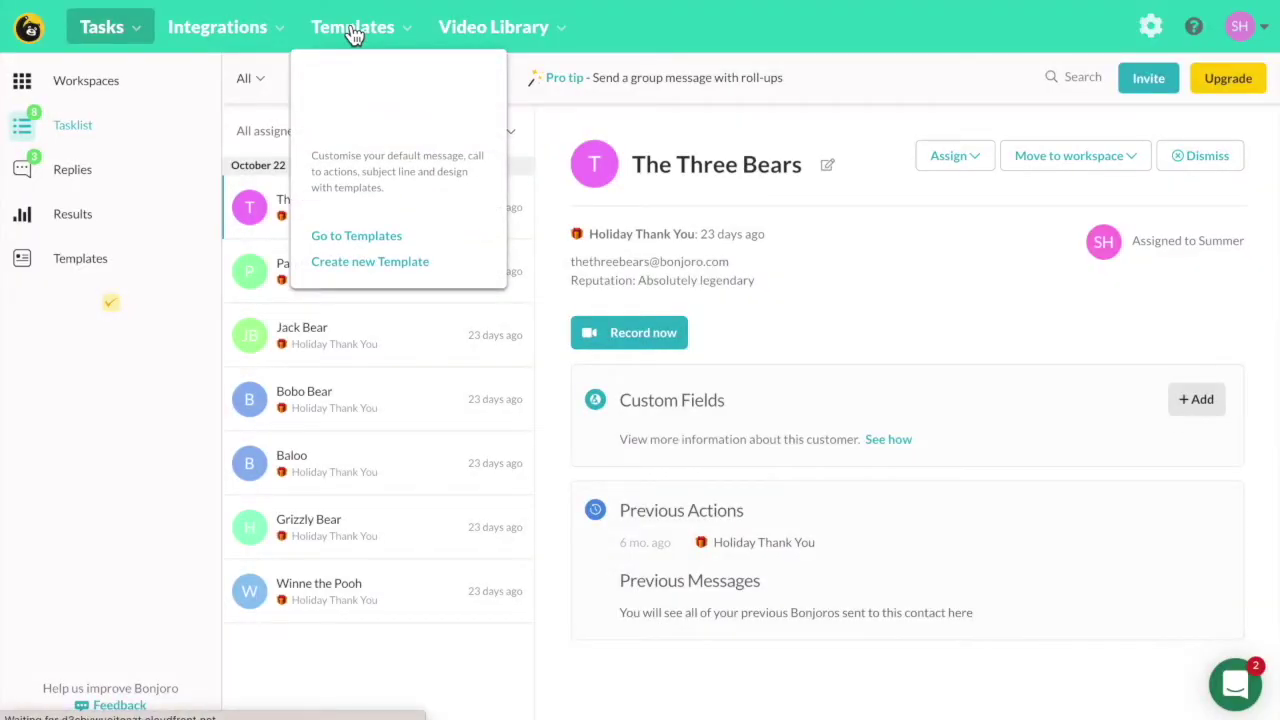
# Step: Start a new Next Gen Template from the Templates page
pyautogui.click(352, 30)
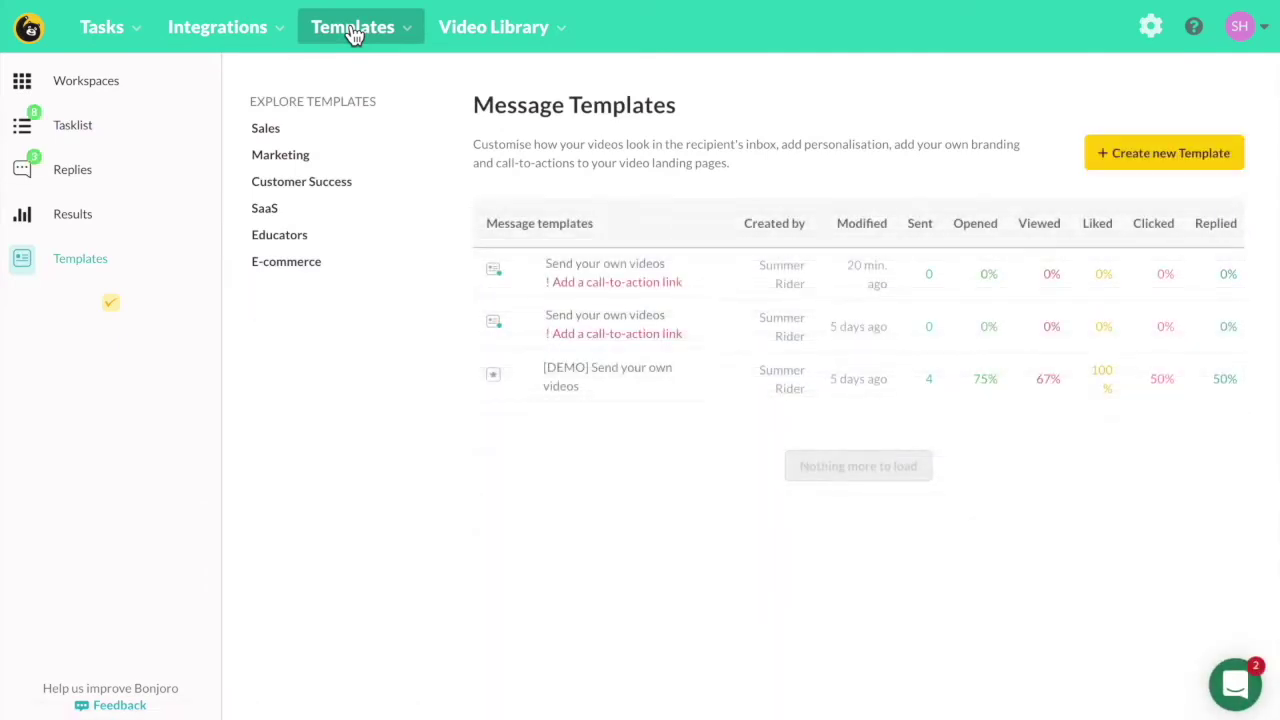
pyautogui.click(1112, 155)
pyautogui.click(740, 262)
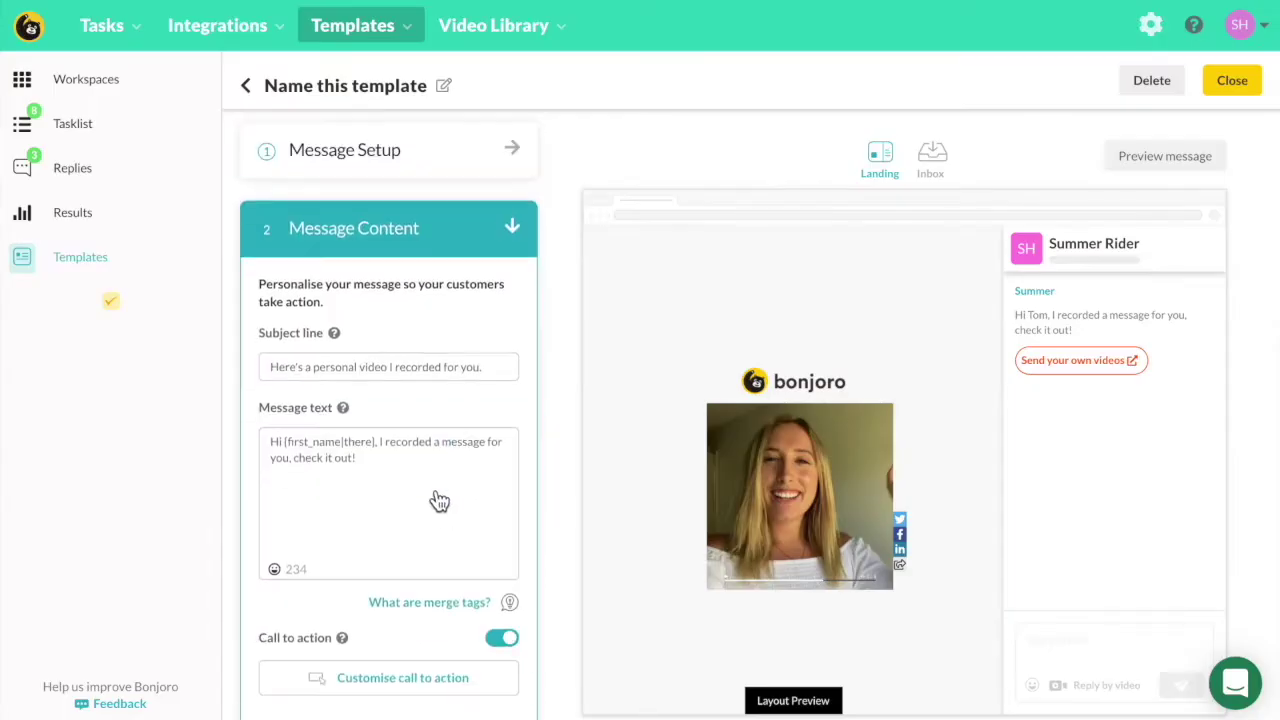
# Step: Enter the subject 'Sending you a holiday gift!' and the holiday thank-you message text
pyautogui.write('Sending you a holiday gift!')
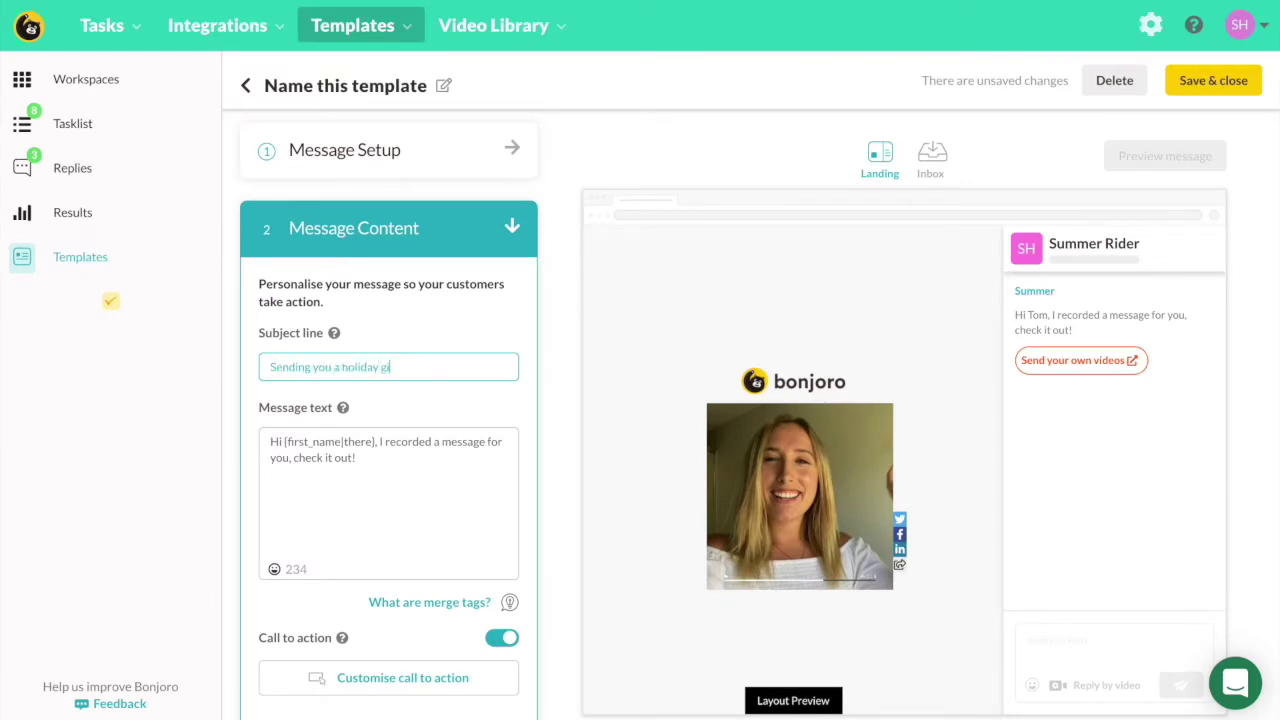
pyautogui.click(386, 458)
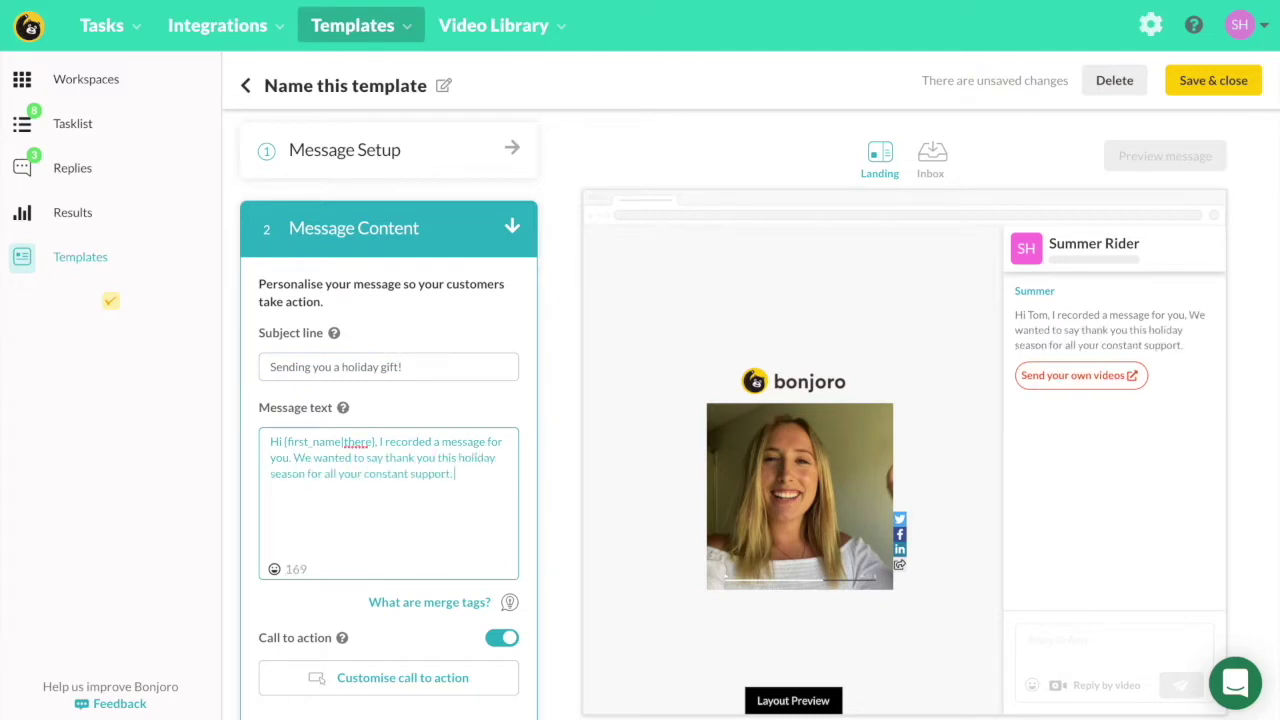
pyautogui.scroll(-1, 435, 527)
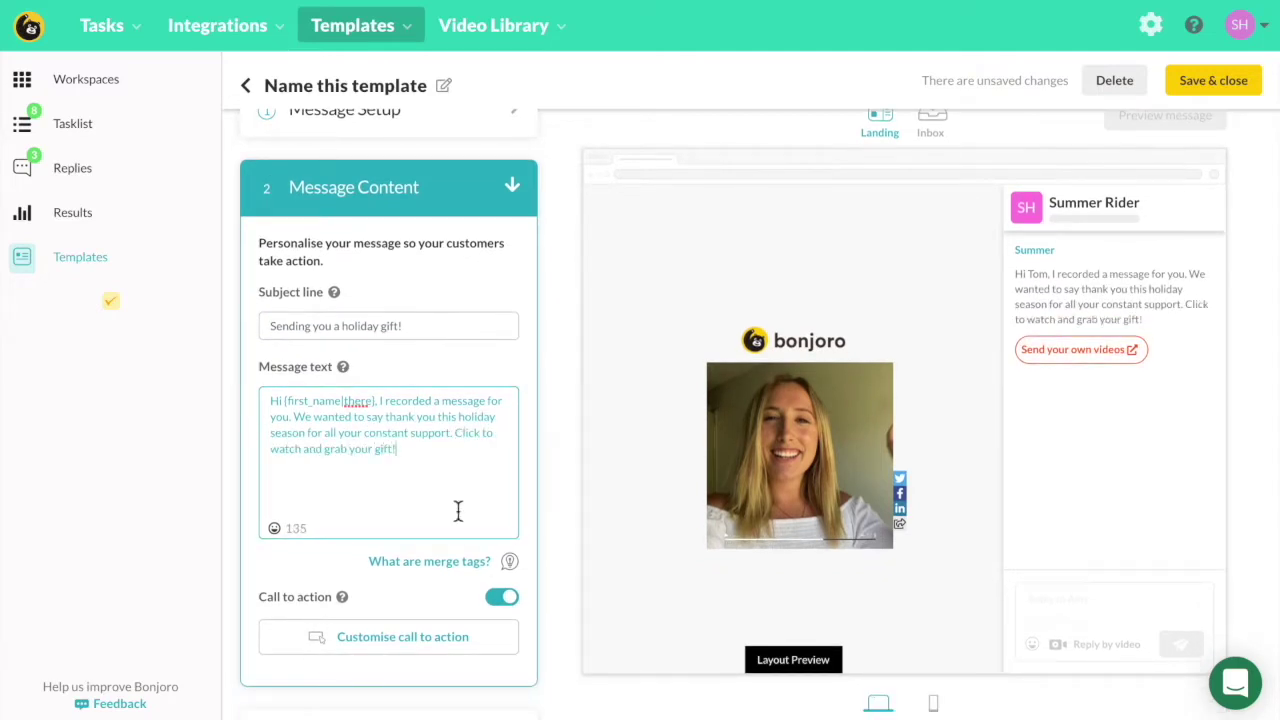
# Step: Set the call-to-action link to promocode2021.com and its button text to 'Your Gift!'
pyautogui.click(404, 637)
pyautogui.press('BackSpace')
pyautogui.press('BackSpace')
pyautogui.press('BackSpace')
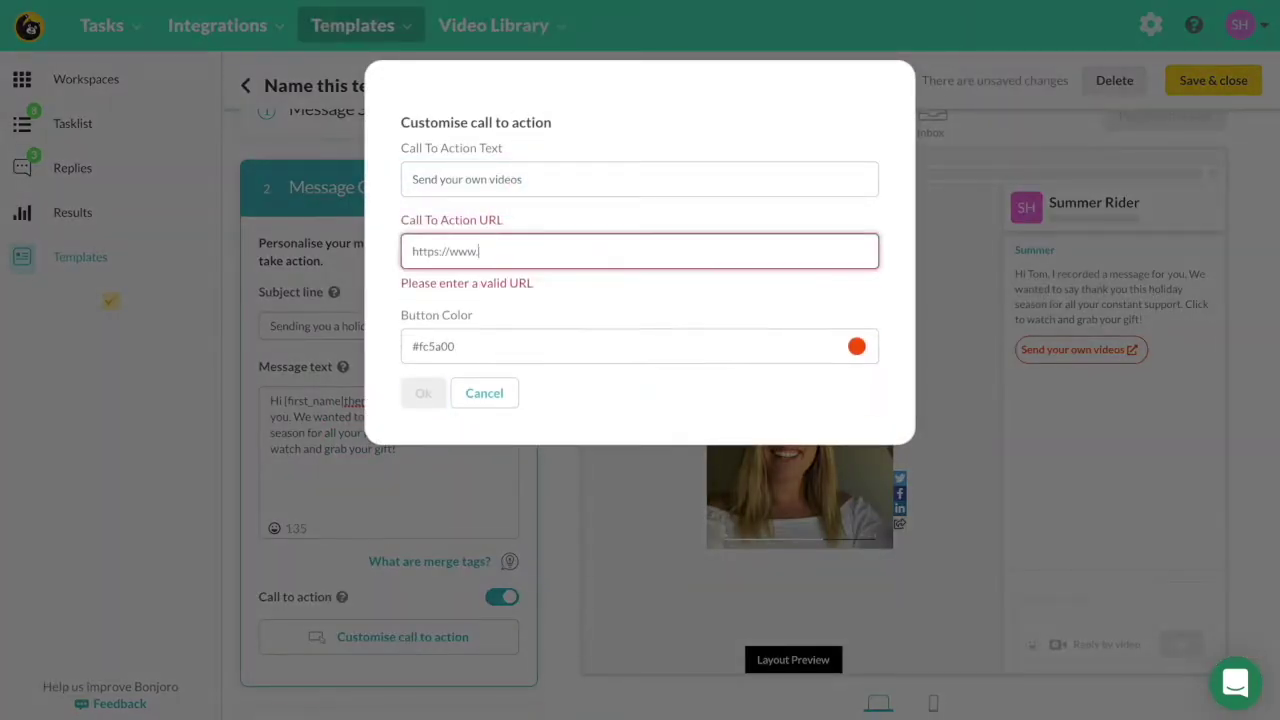
pyautogui.write('promocod')
pyautogui.write('e')
pyautogui.write('2021.com')
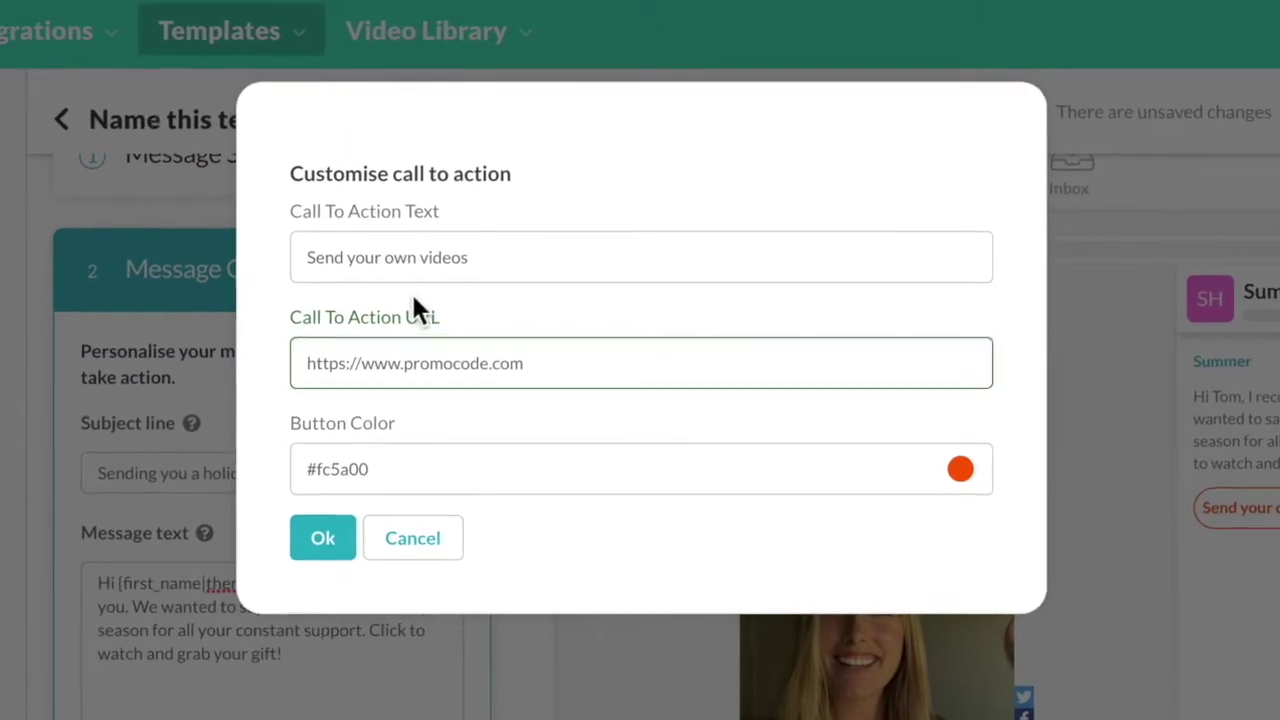
pyautogui.moveTo(493, 219); pyautogui.dragTo(328, 235)
pyautogui.moveTo(278, 280); pyautogui.dragTo(234, 278)
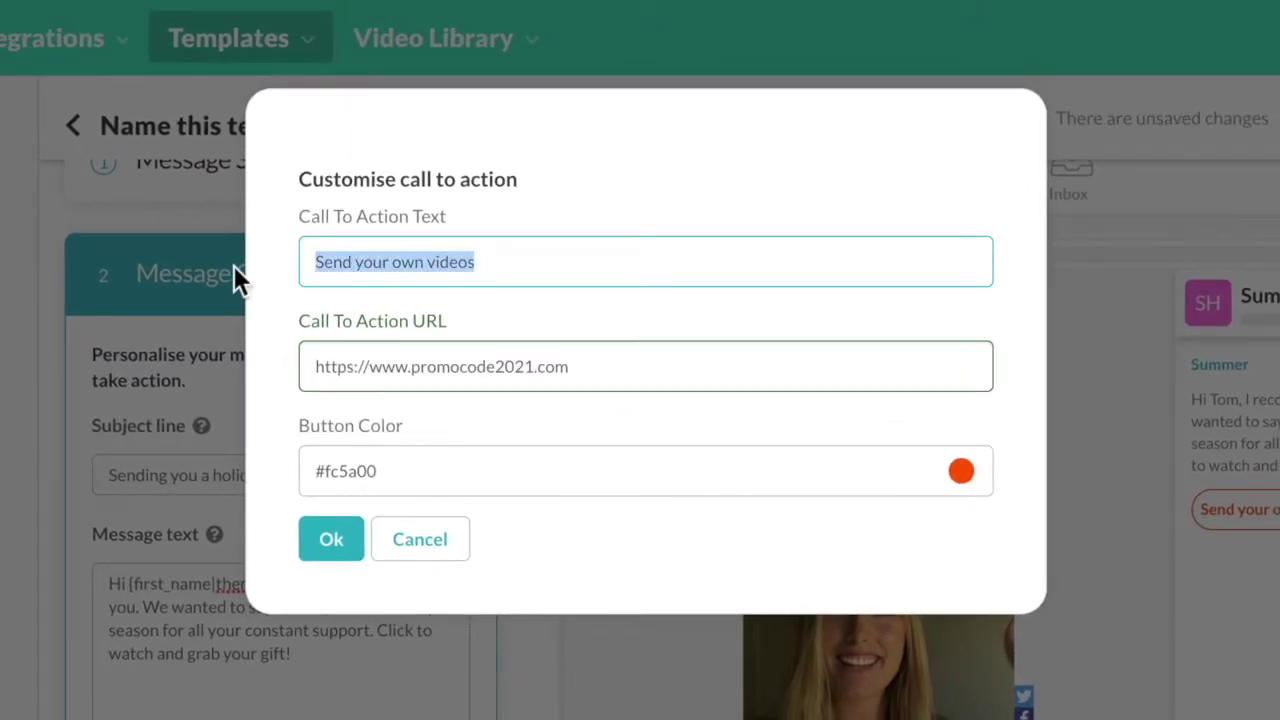
pyautogui.write('Your Gift')
pyautogui.click(331, 539)
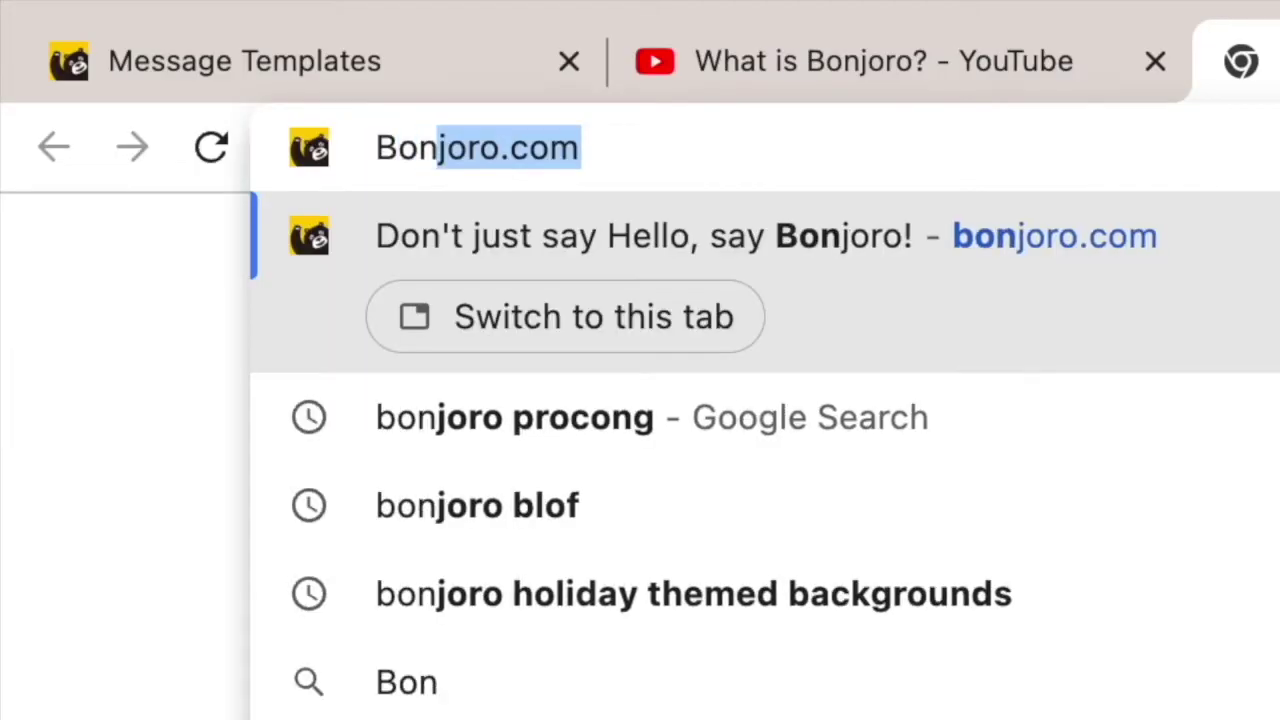
# Step: Search Google for 'Bonjoro blog' and open Bonjoro's blog from the results
pyautogui.write('joro pro')
pyautogui.press('BackSpace')
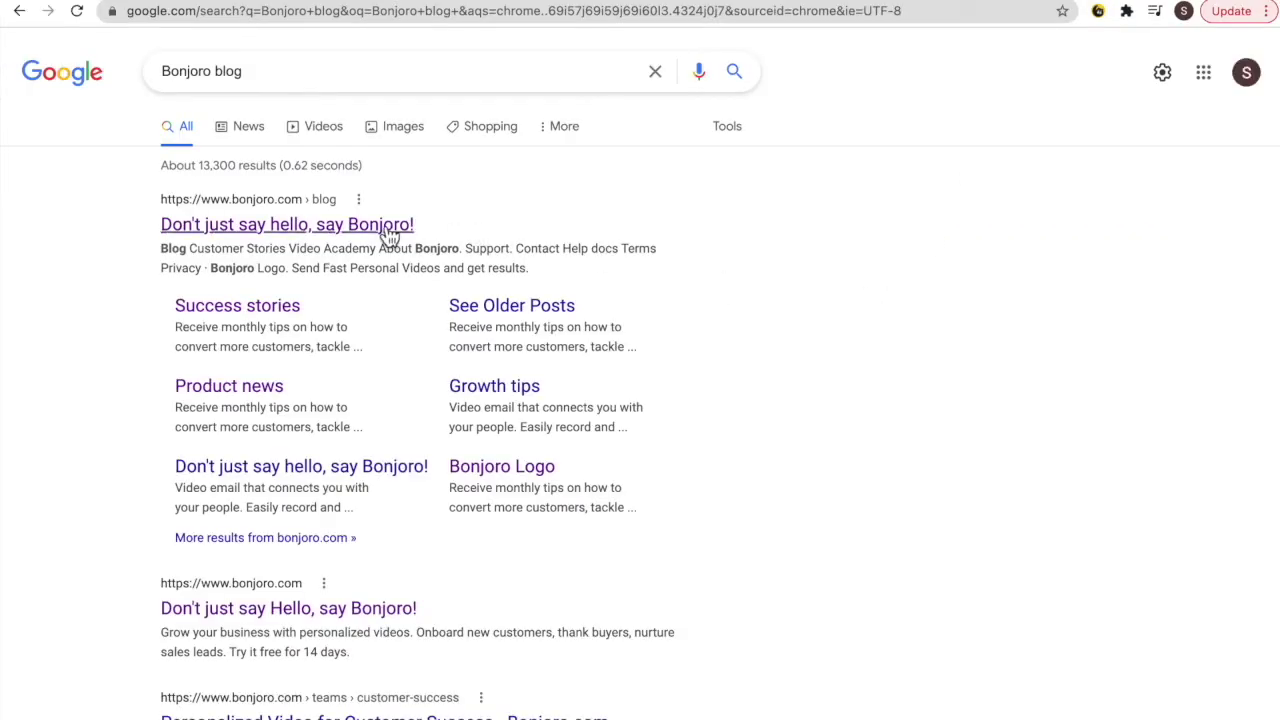
pyautogui.click(389, 228)
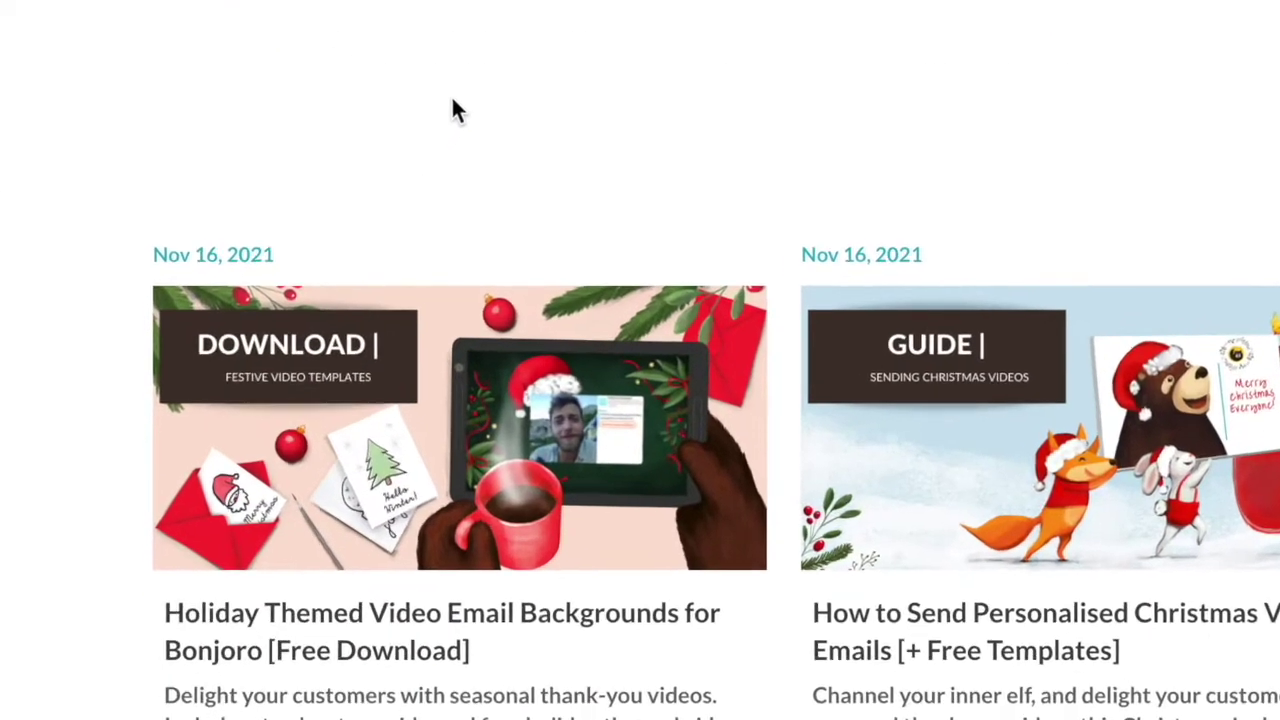
# Step: Open the holiday-themed backgrounds article and find the Santa-and-elf image
pyautogui.click(446, 445)
pyautogui.scroll(-5, 1160, 342)
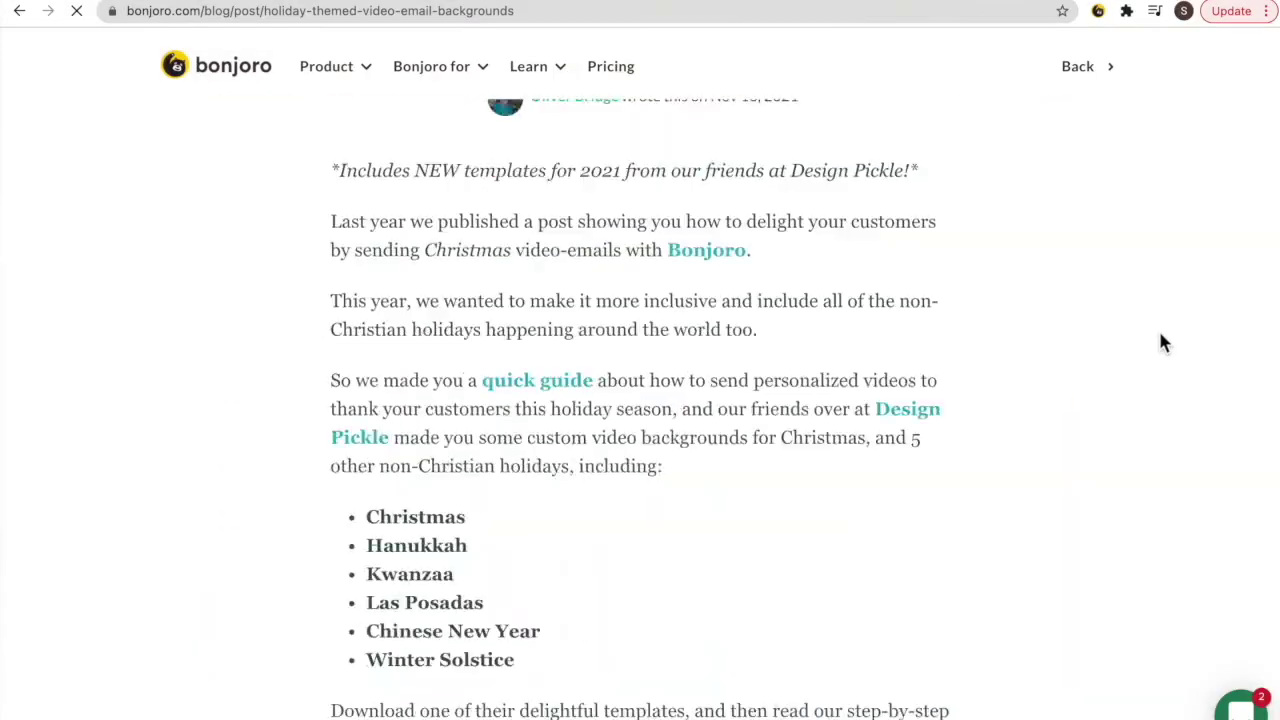
pyautogui.scroll(-5, 1160, 342)
pyautogui.scroll(-5, 1160, 342)
pyautogui.scroll(-5, 1160, 342)
pyautogui.scroll(-5, 1160, 342)
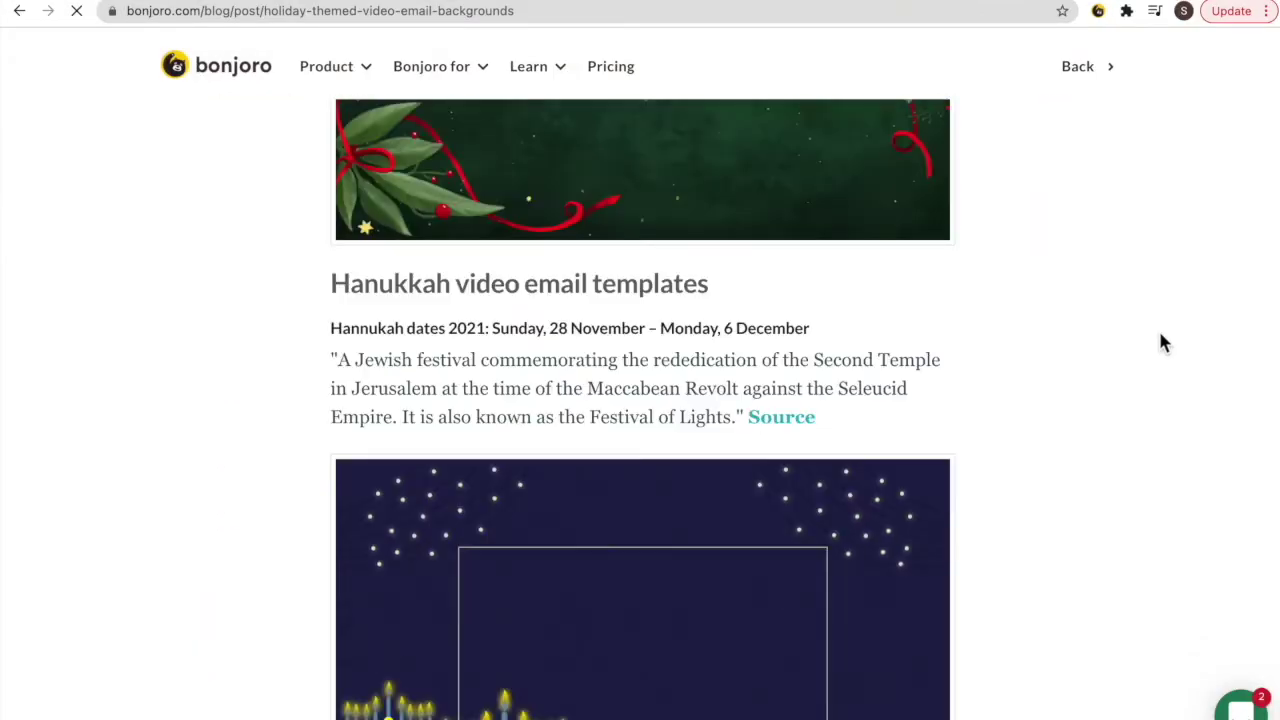
pyautogui.scroll(-5, 1160, 342)
pyautogui.scroll(-5, 1160, 342)
pyautogui.scroll(5, 1160, 342)
pyautogui.scroll(5, 1160, 342)
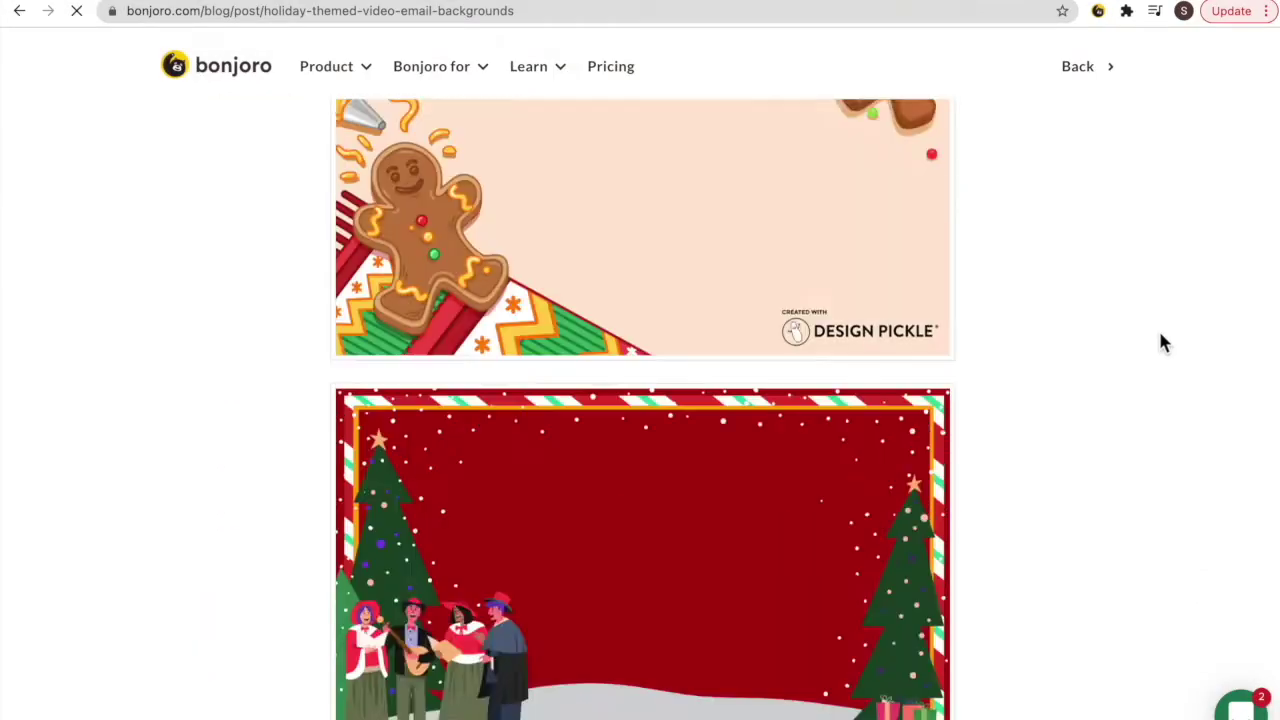
pyautogui.scroll(5, 1160, 342)
pyautogui.scroll(2, 1160, 342)
# Step: Save the Santa-and-elf Christmas background image to the computer
pyautogui.rightClick(666, 433)
pyautogui.click(757, 458)
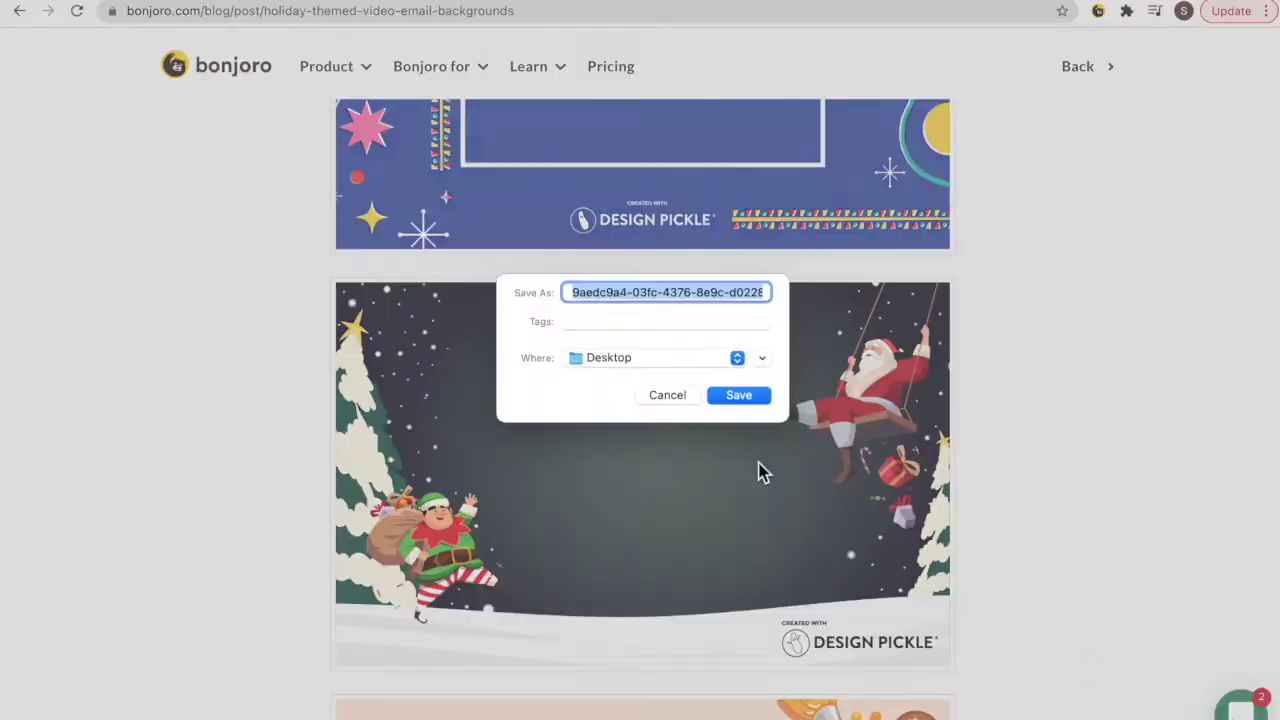
pyautogui.write('H')
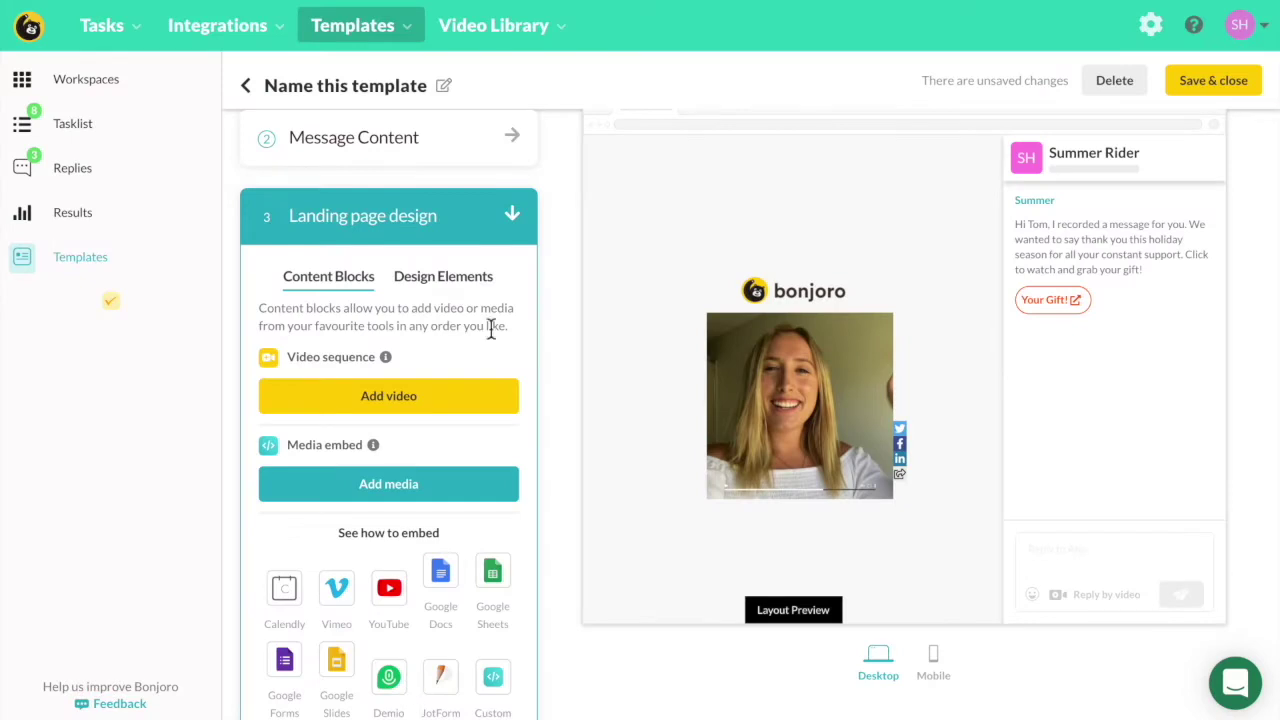
# Step: Choose Bonjoro - Christmas_03.jpg as the landing page background in Design Elements
pyautogui.click(460, 288)
pyautogui.click(435, 360)
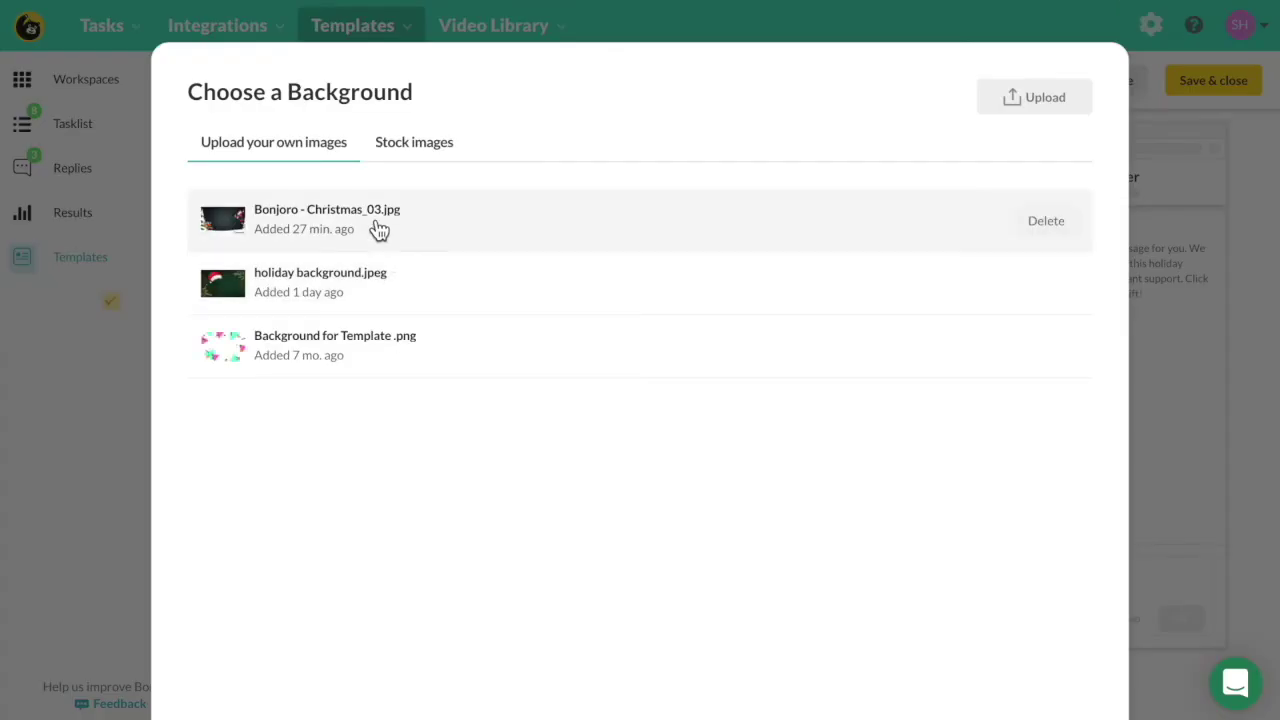
pyautogui.click(379, 231)
pyautogui.scroll(-1, 540, 531)
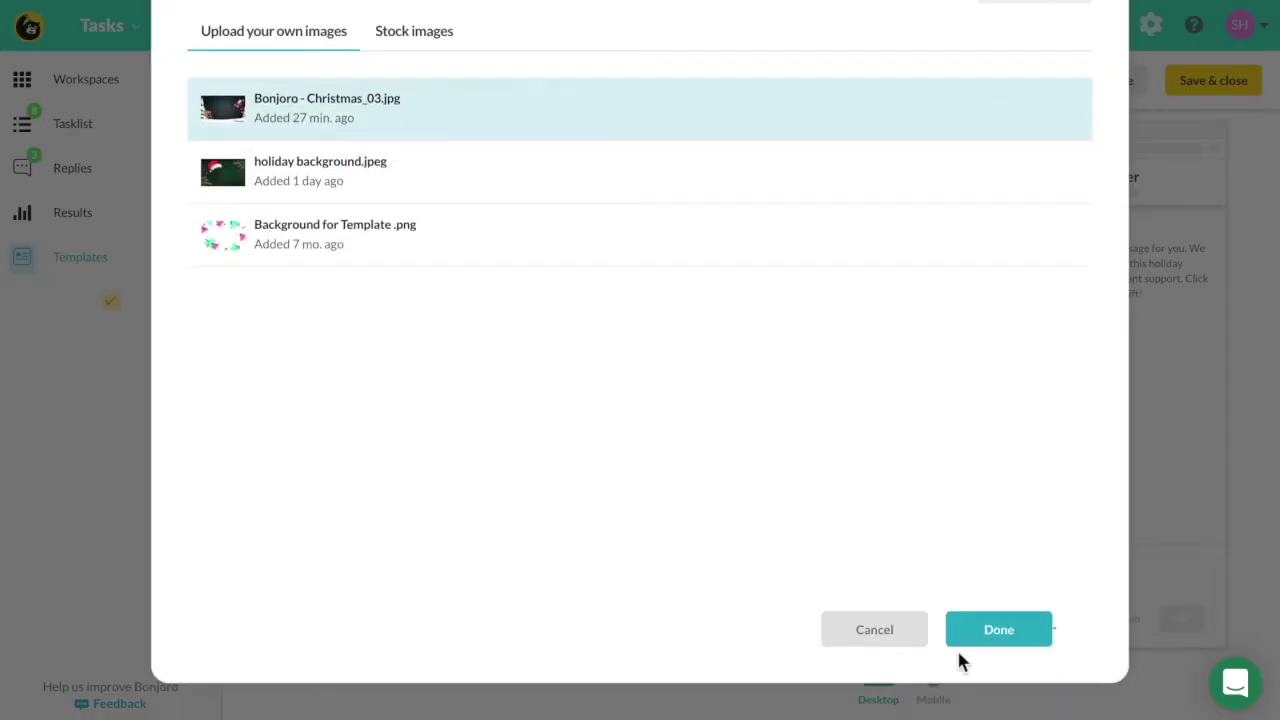
pyautogui.click(1001, 644)
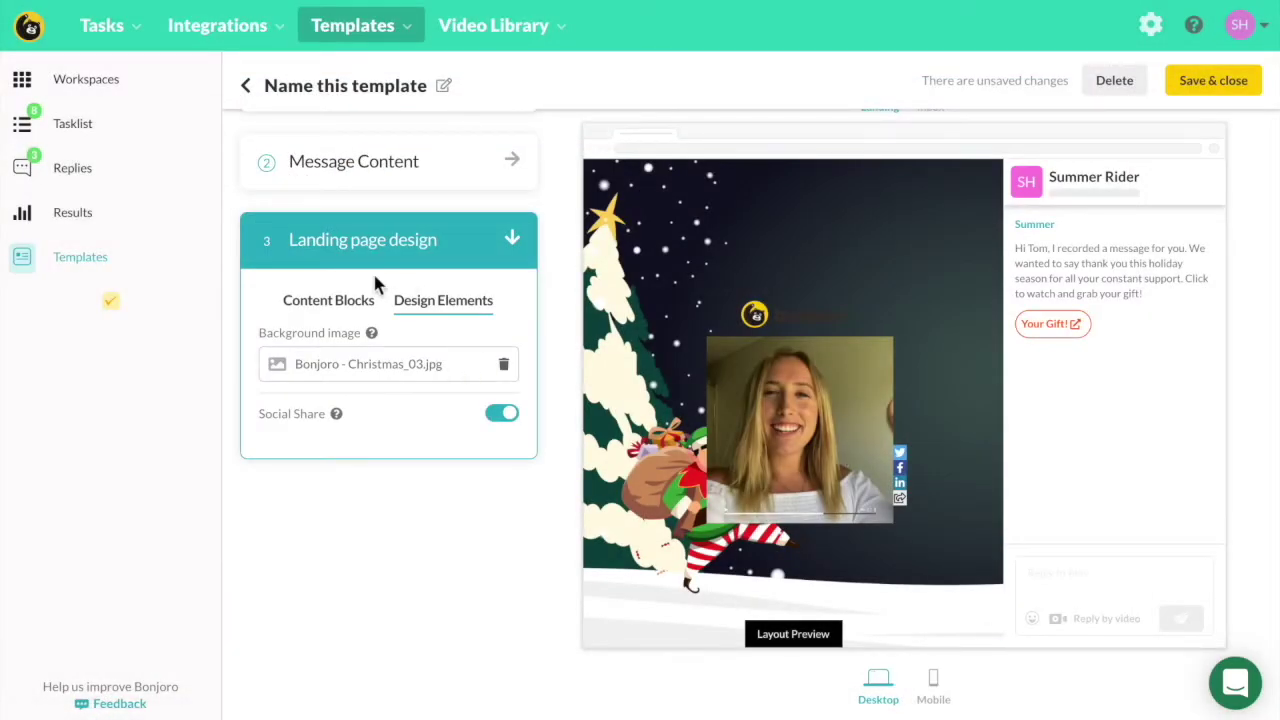
# Step: Add a YouTube media embed block to the landing page content blocks
pyautogui.click(332, 301)
pyautogui.click(371, 508)
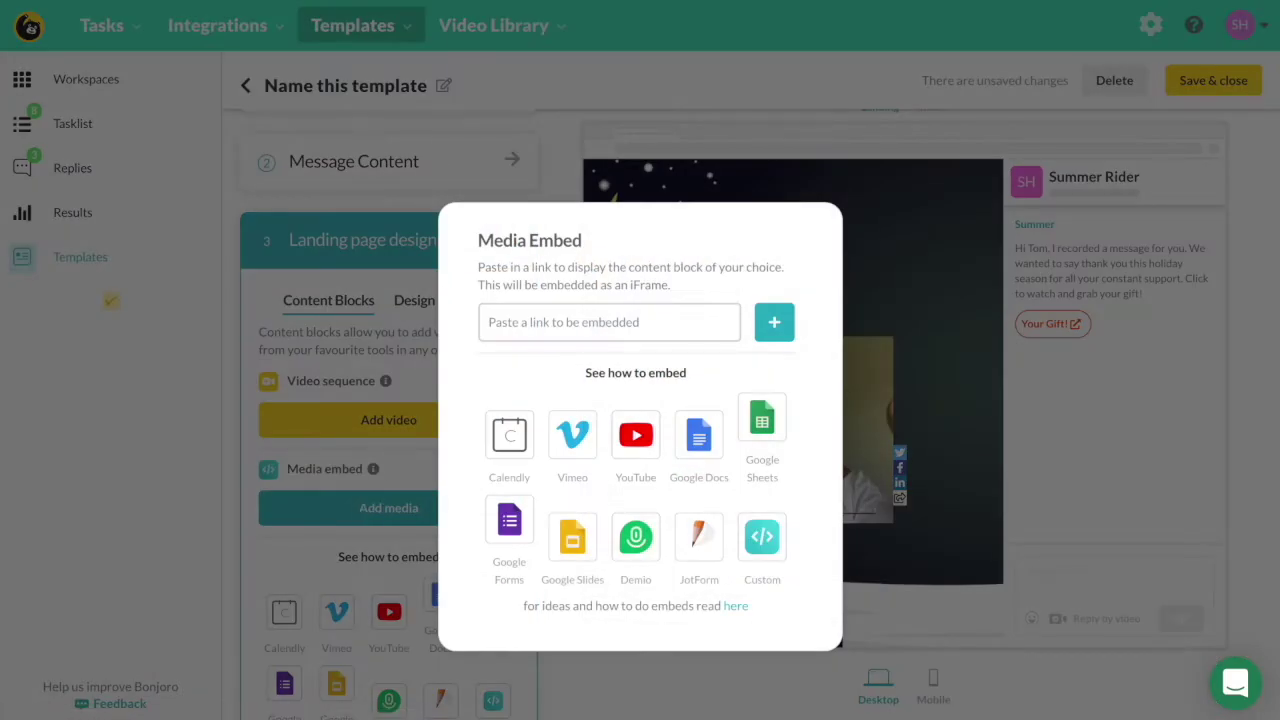
pyautogui.click(795, 328)
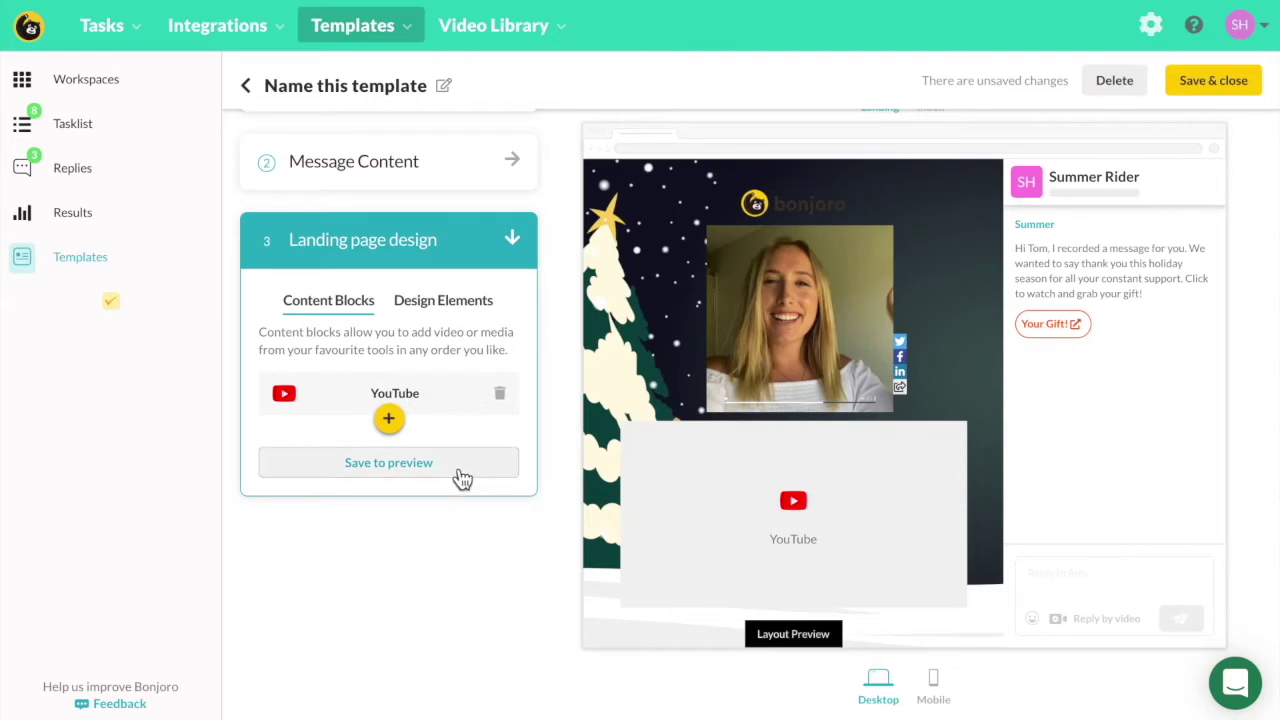
pyautogui.click(460, 470)
# Step: Preview the full landing page to confirm the 'What is Bonjoro?' video below the greeting
pyautogui.click(455, 468)
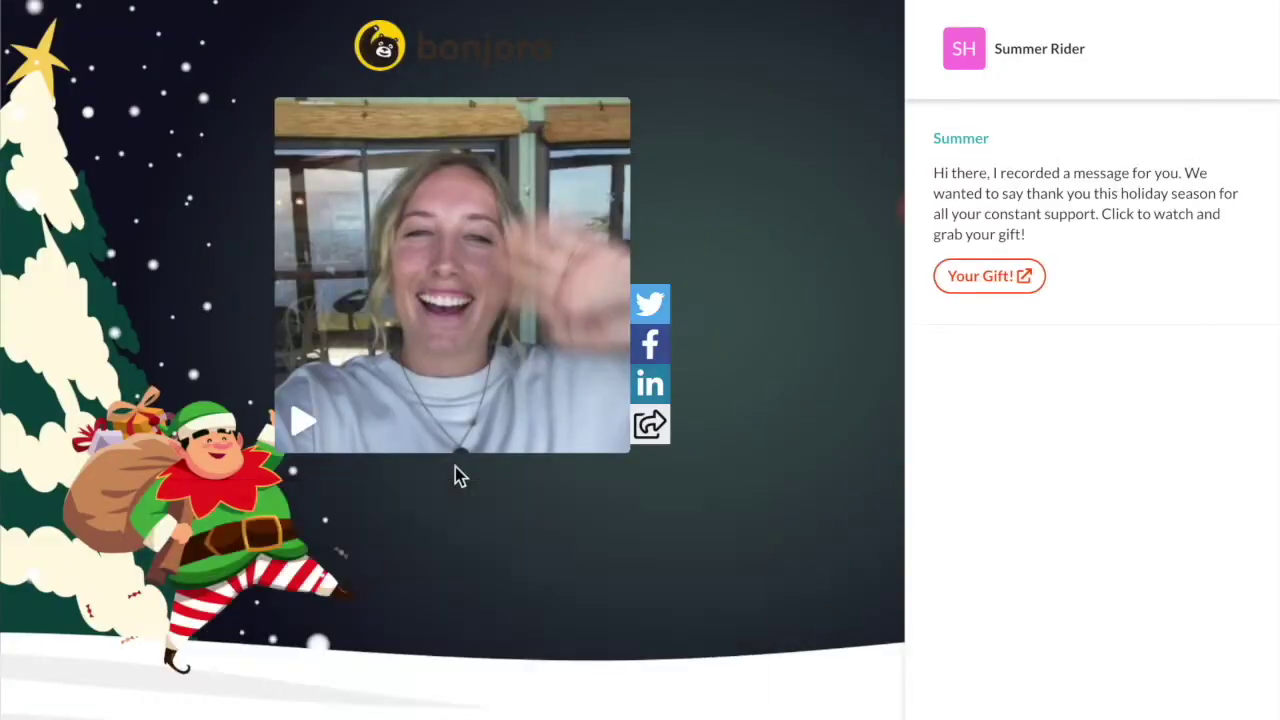
pyautogui.scroll(-3, 853, 397)
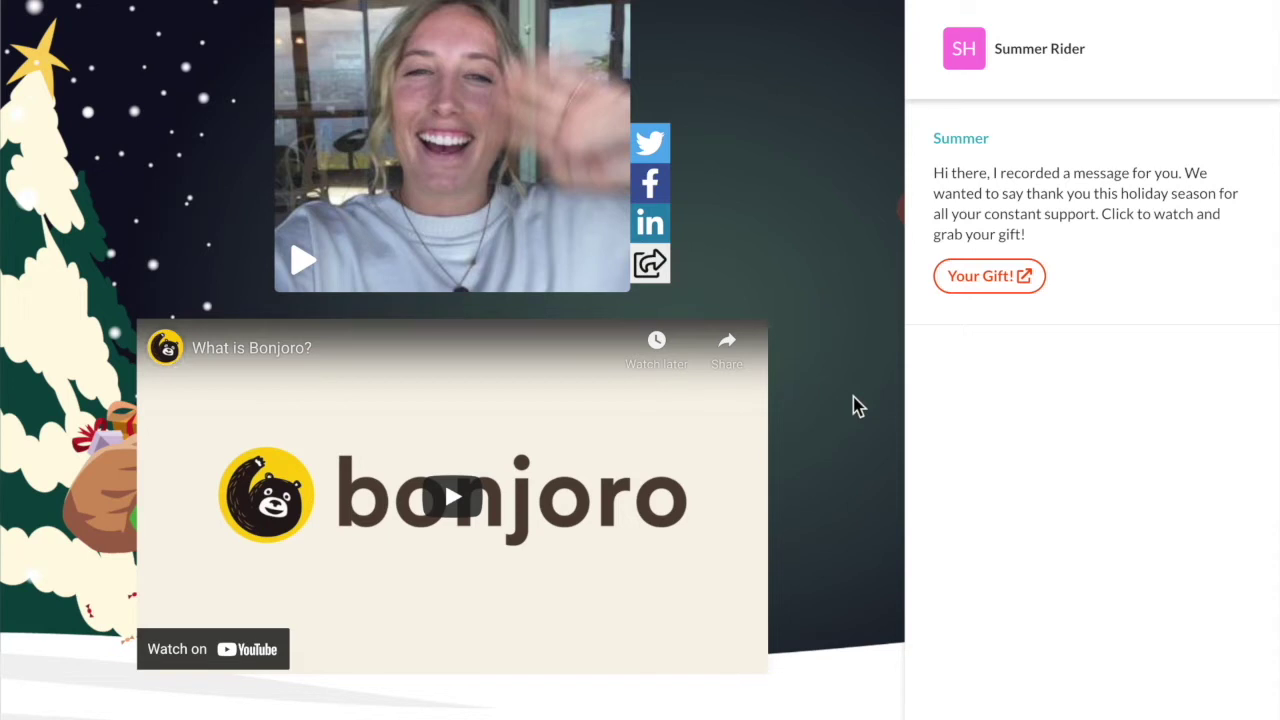
pyautogui.scroll(3, 853, 397)
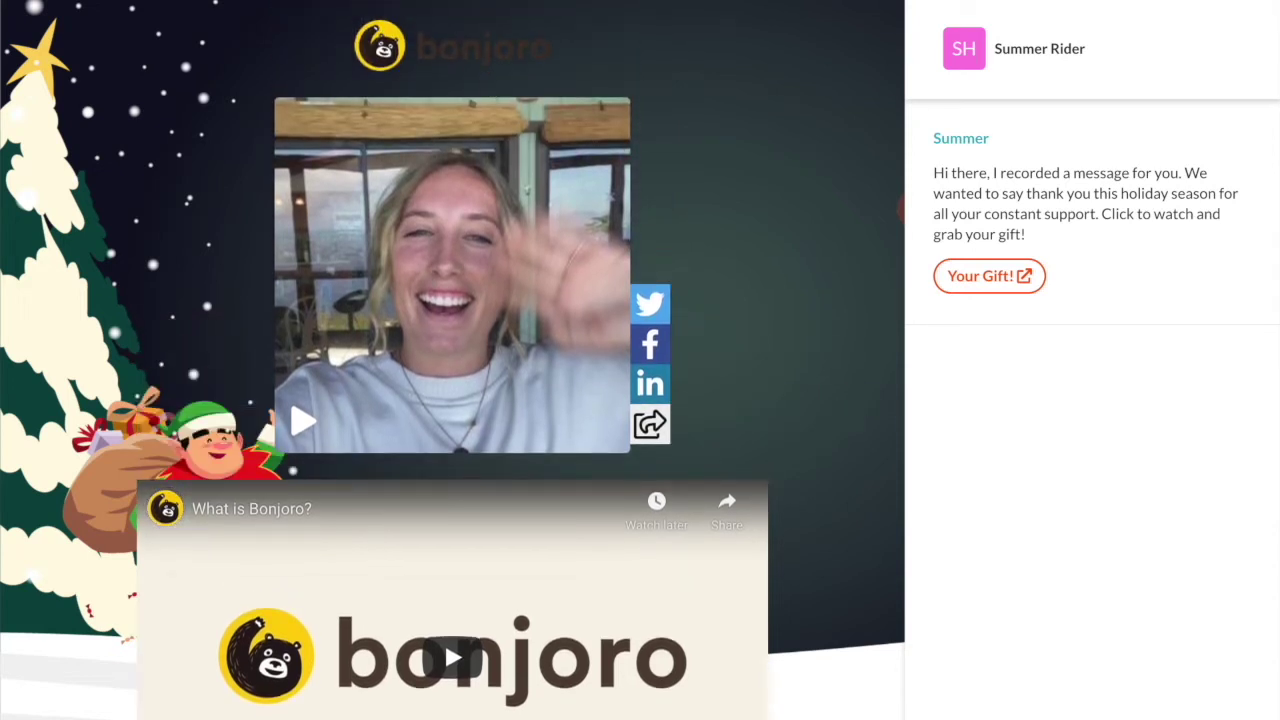
pyautogui.press('Escape')
pyautogui.scroll(1, 460, 258)
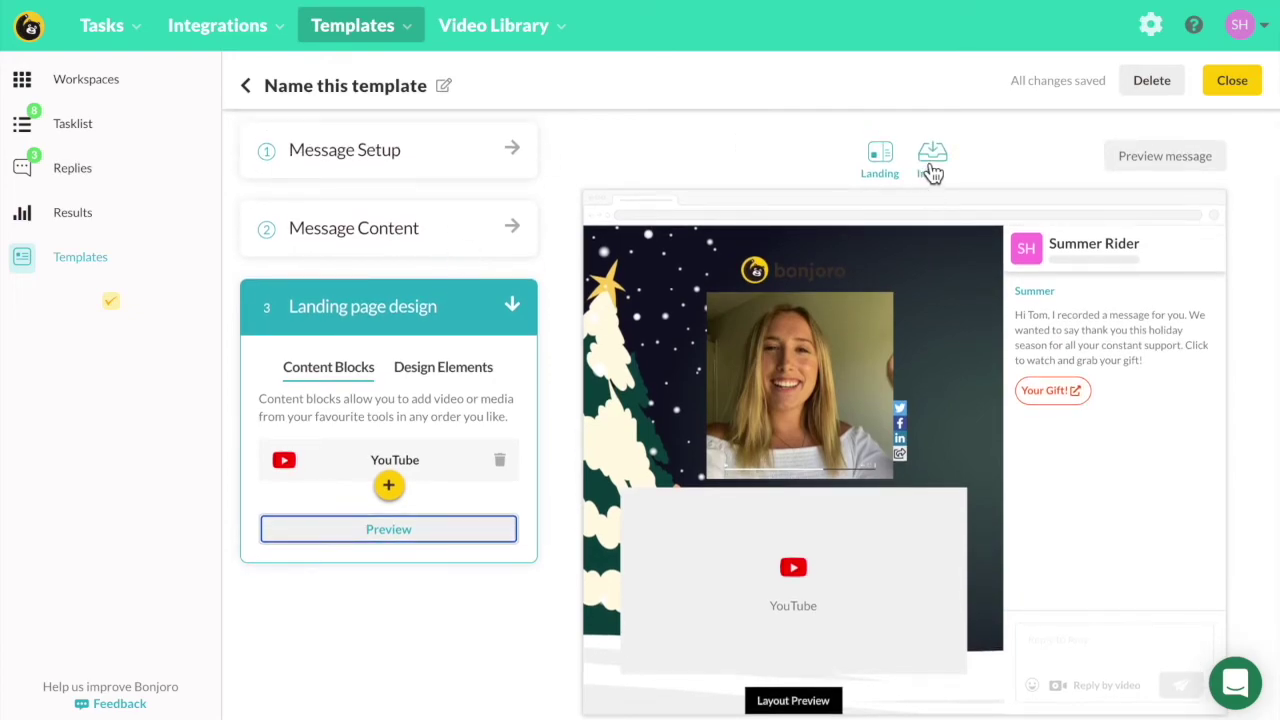
# Step: Name the template 'Holiday Template', then save and close it
pyautogui.click(932, 173)
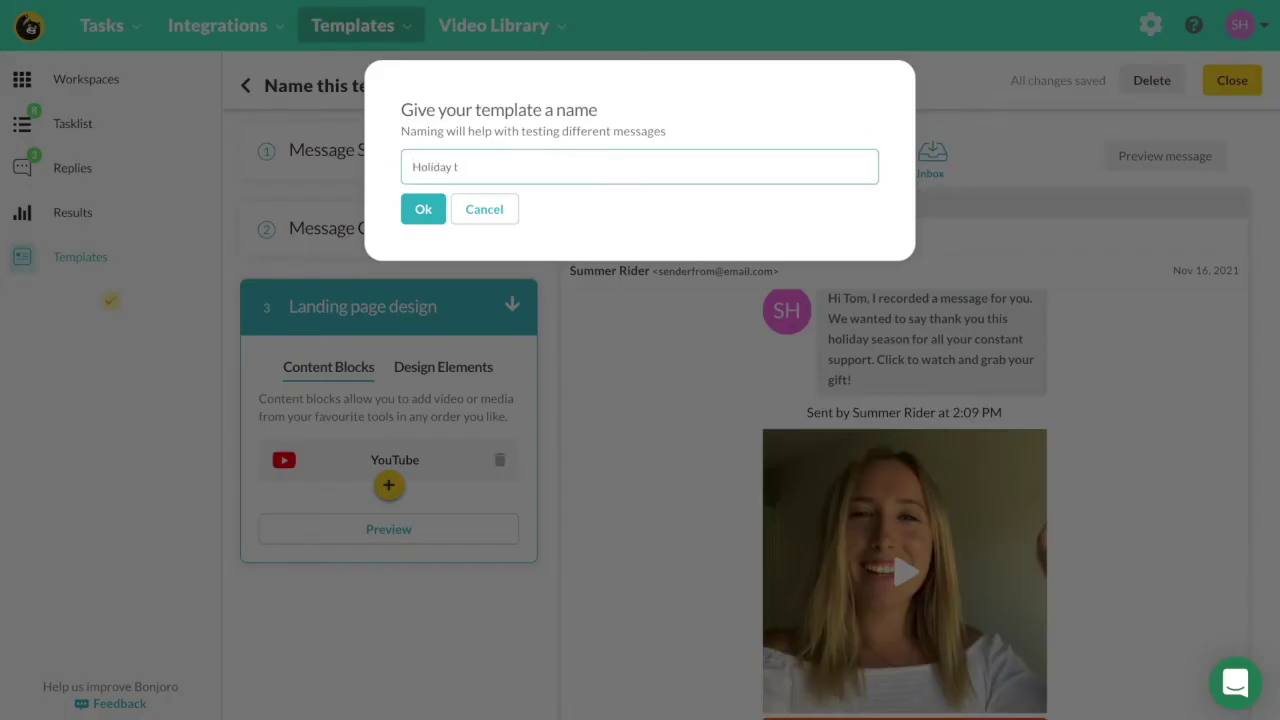
pyautogui.write('Template')
pyautogui.click(423, 209)
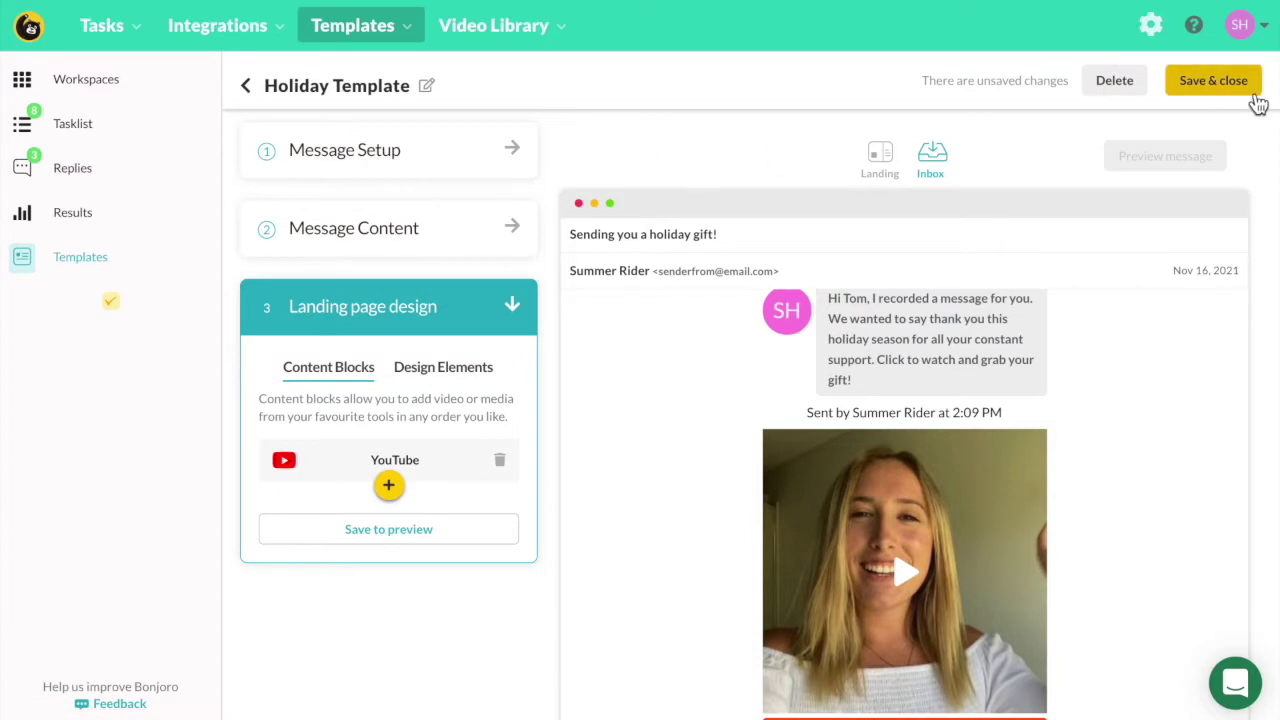
pyautogui.click(1200, 84)
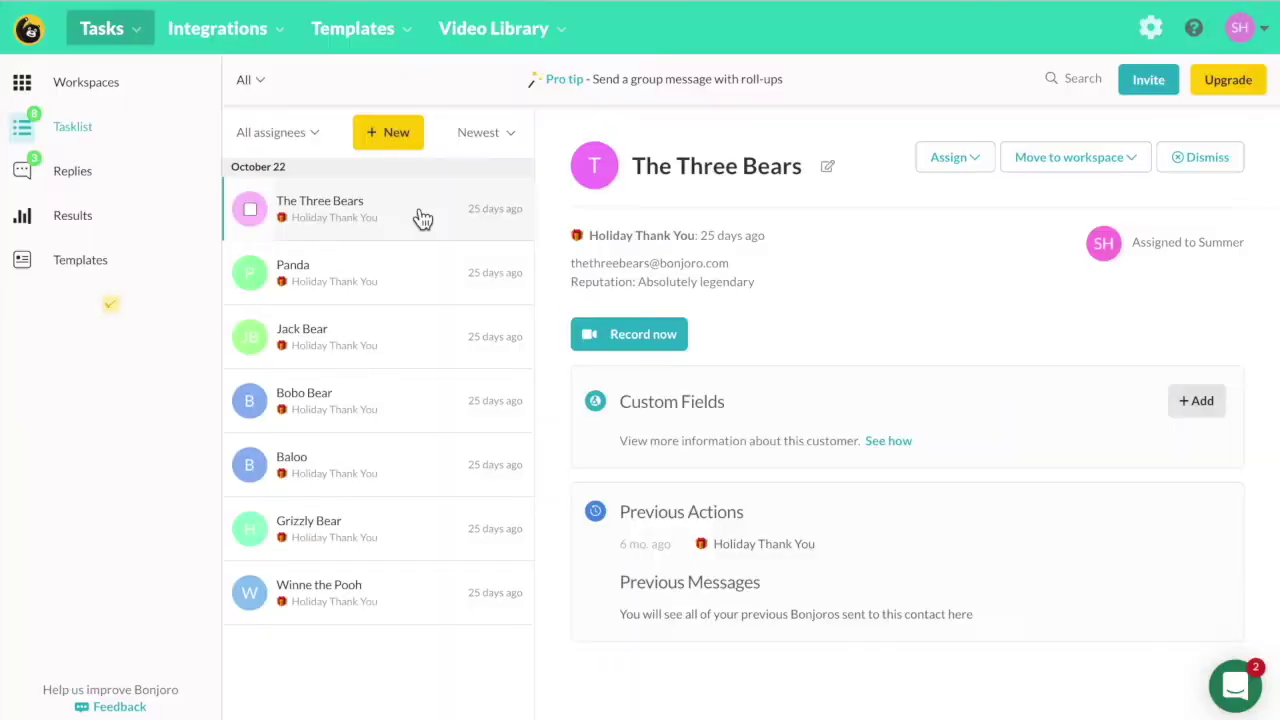
# Step: Record a short video for The Three Bears task
pyautogui.click(665, 338)
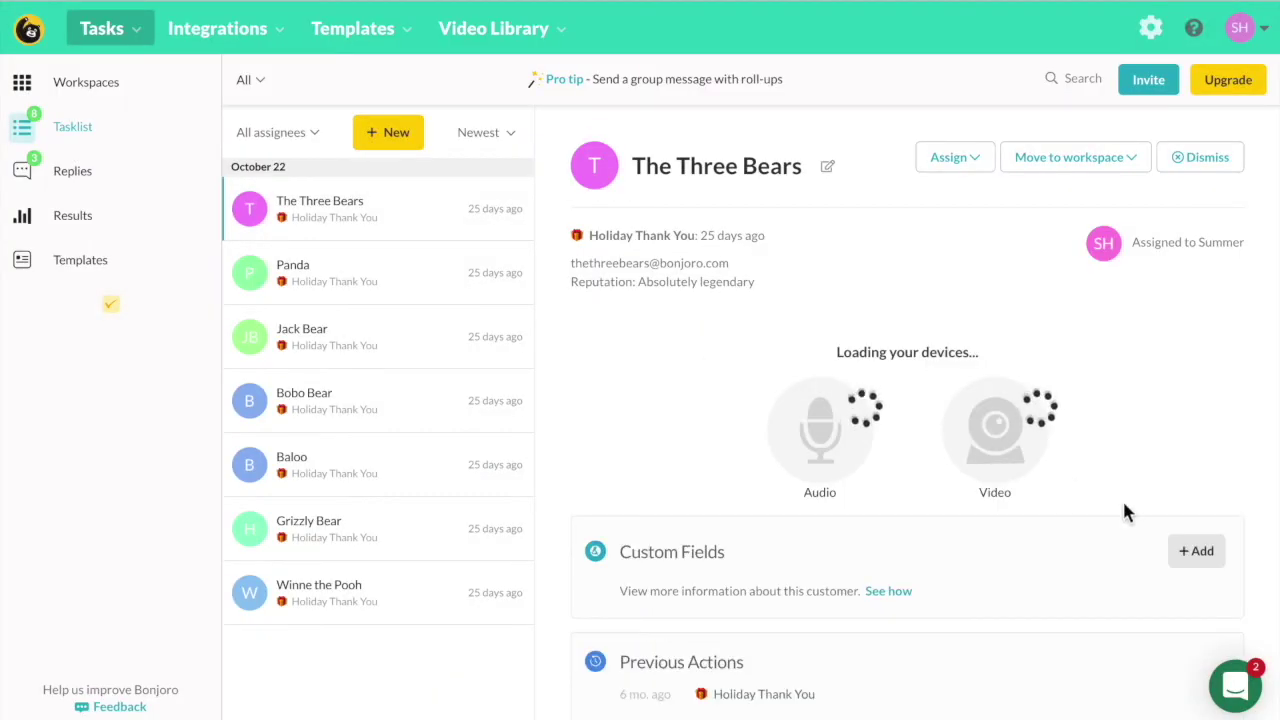
pyautogui.scroll(-2, 1113, 452)
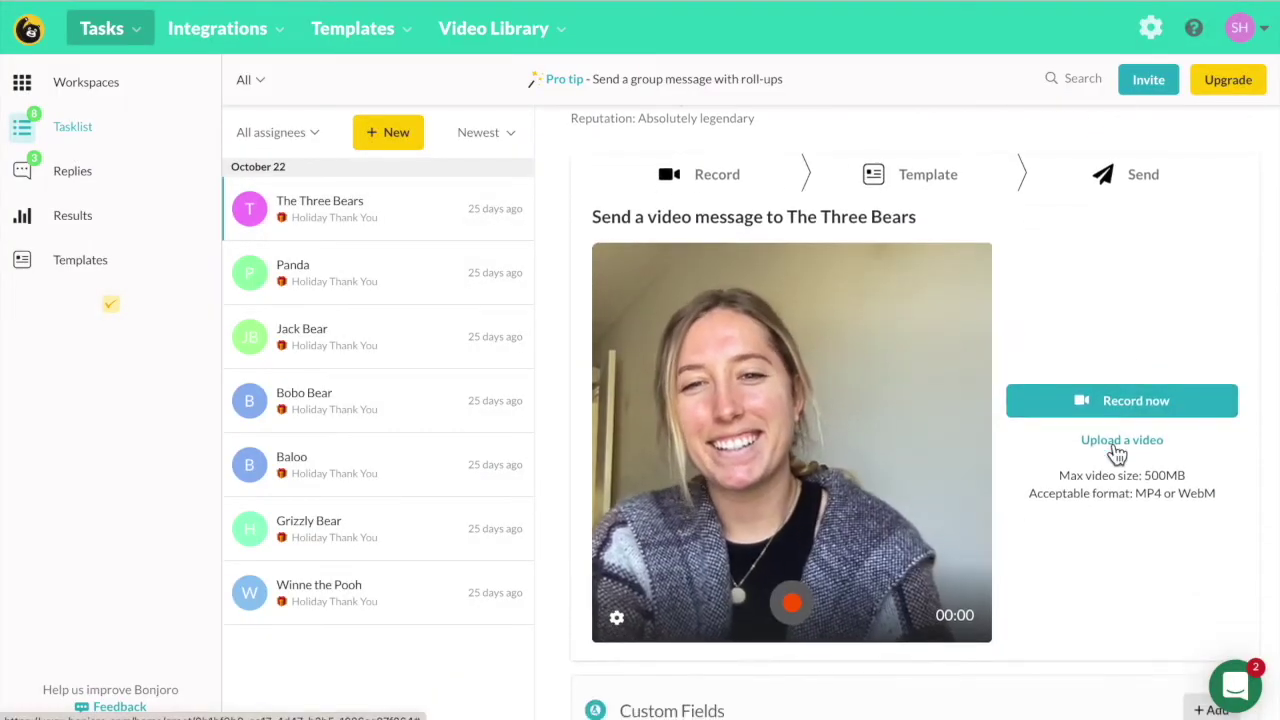
pyautogui.click(792, 605)
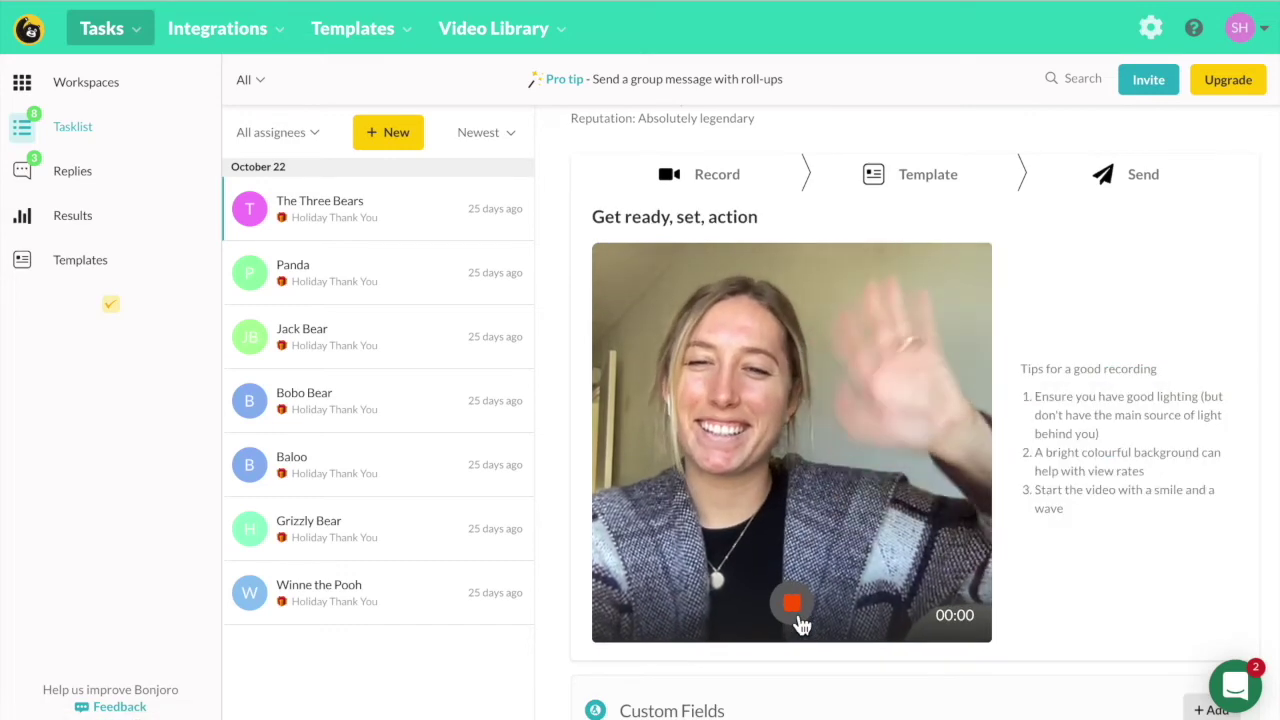
pyautogui.click(792, 605)
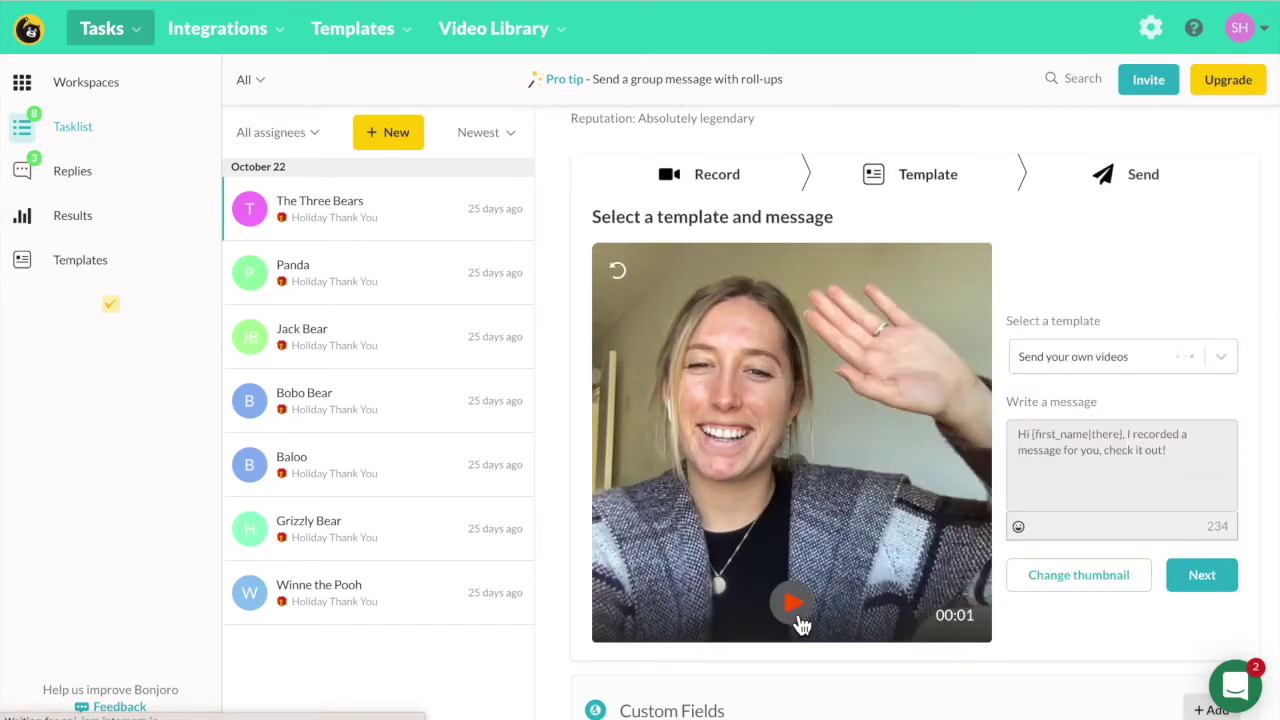
# Step: Apply the Holiday Template message and confirm sending the video to The Three Bears
pyautogui.click(1212, 366)
pyautogui.click(1070, 387)
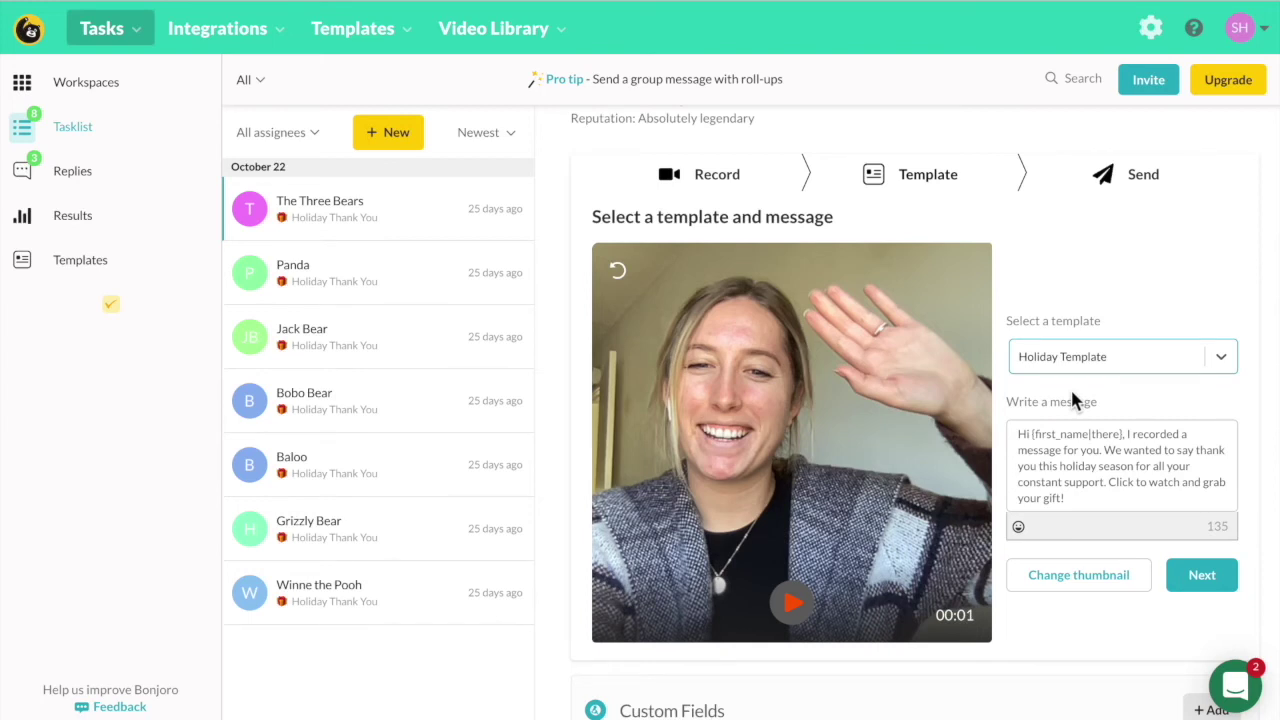
pyautogui.click(1201, 574)
pyautogui.scroll(1, 1160, 380)
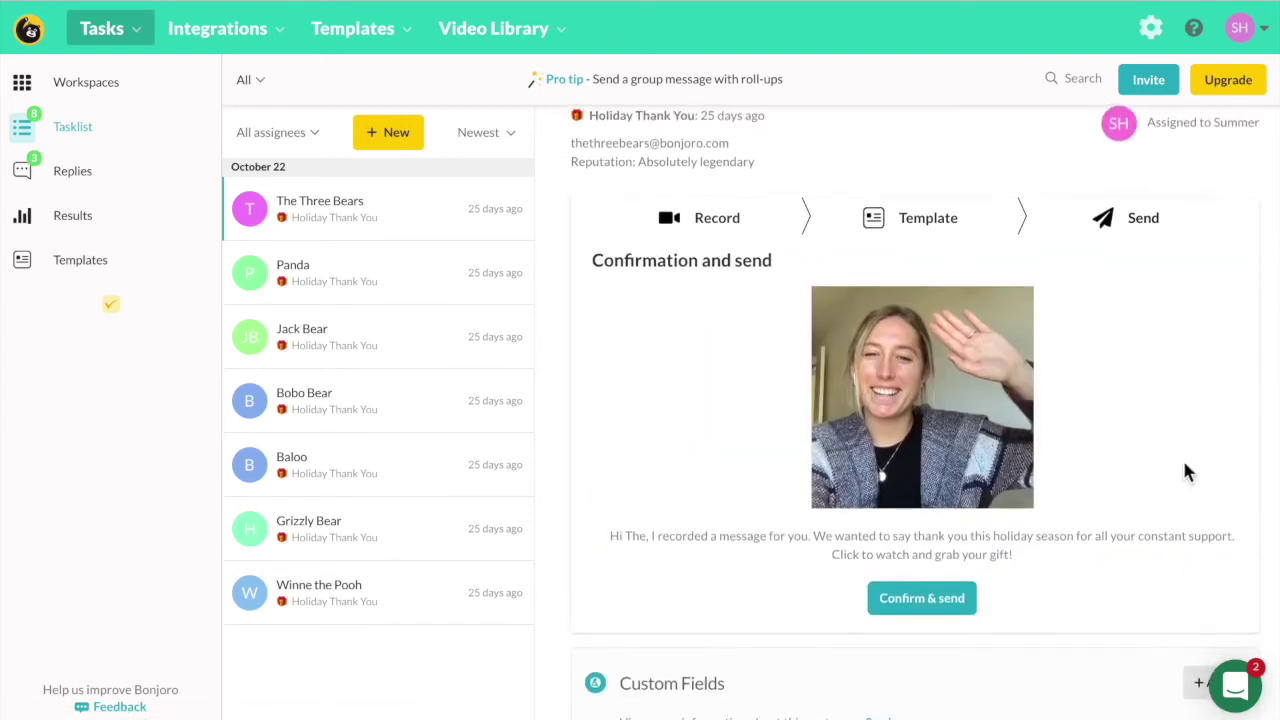
pyautogui.click(903, 600)
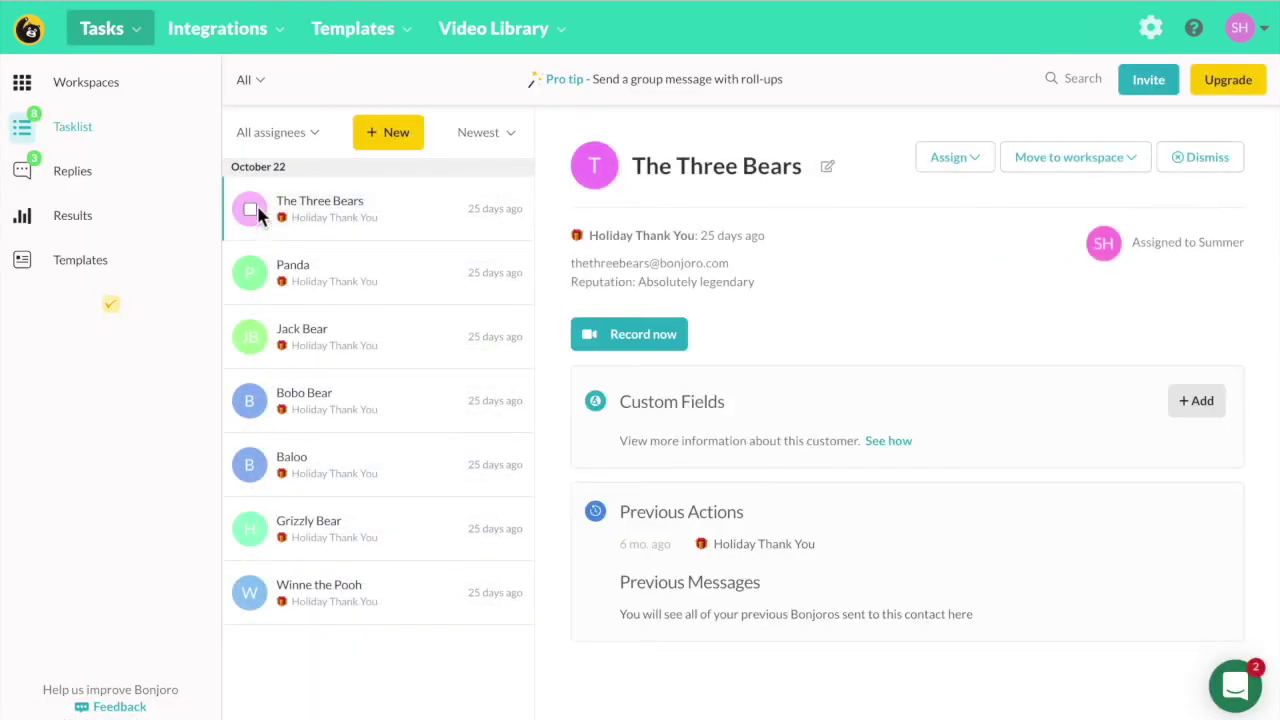
# Step: Select all seven holiday tasks and roll them up into one 'Holiday roll-up' group task
pyautogui.click(250, 209)
pyautogui.click(238, 131)
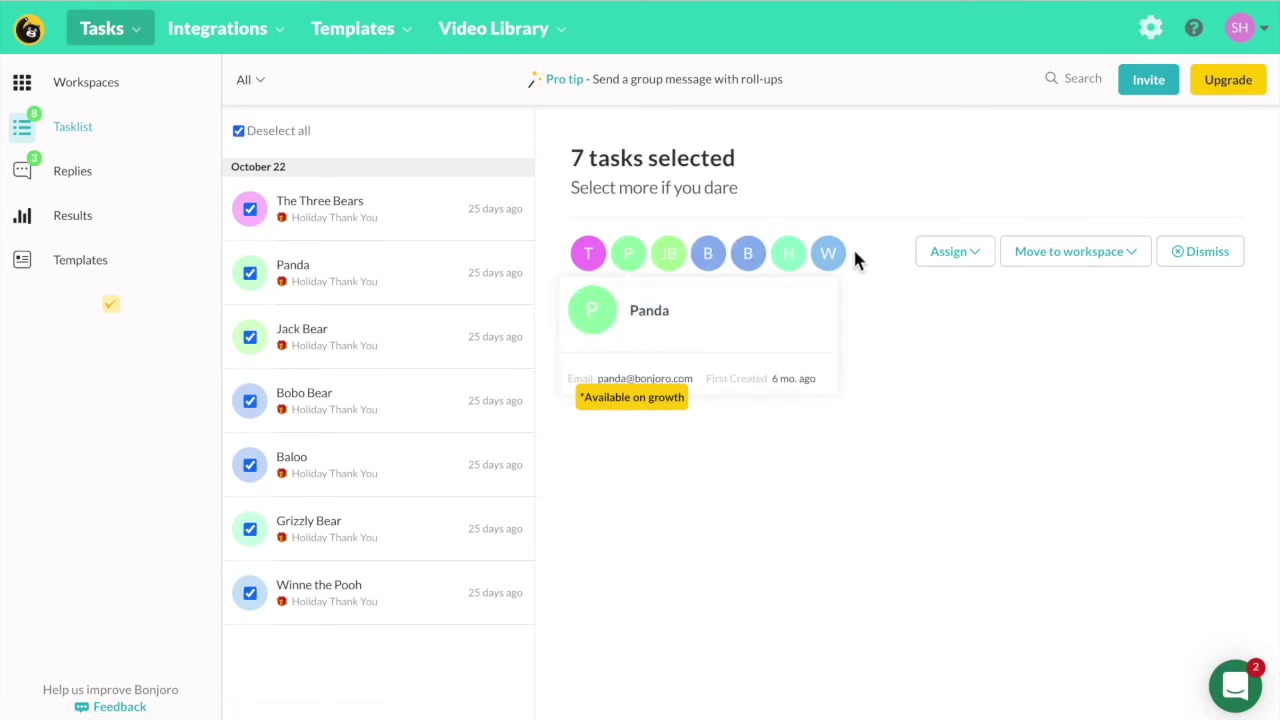
pyautogui.click(626, 308)
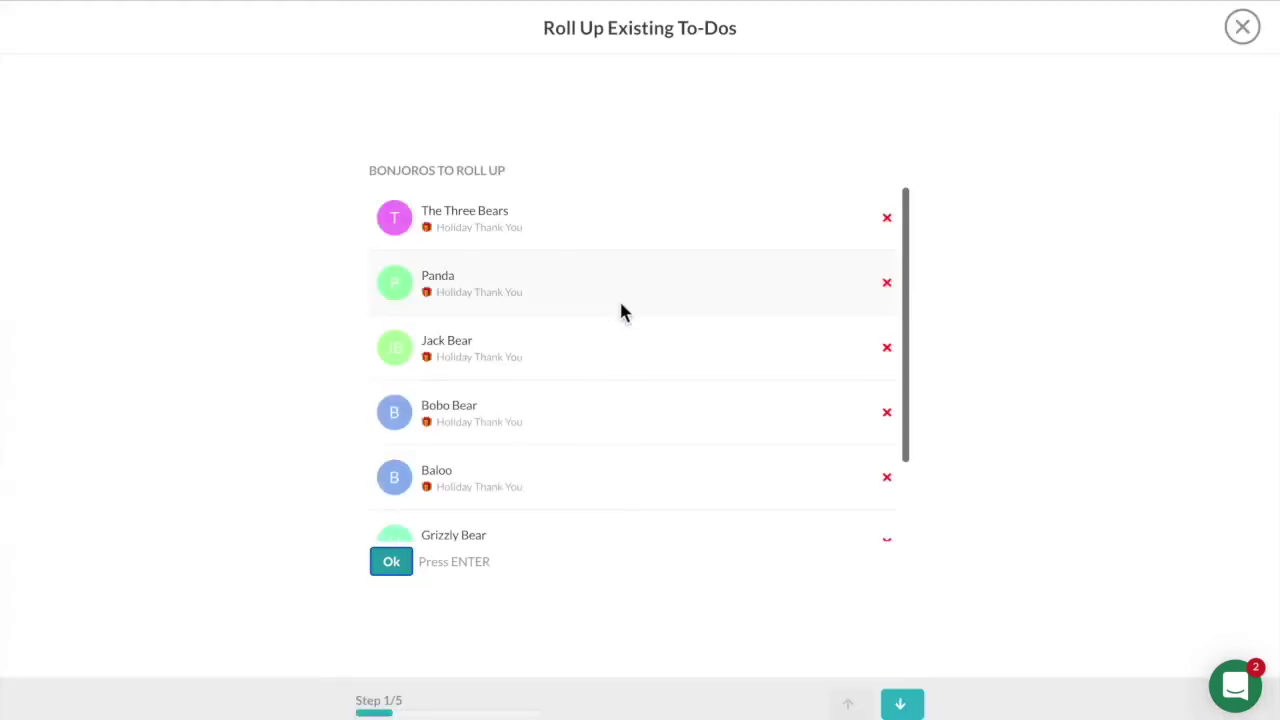
pyautogui.click(392, 562)
pyautogui.scroll(-3, 405, 570)
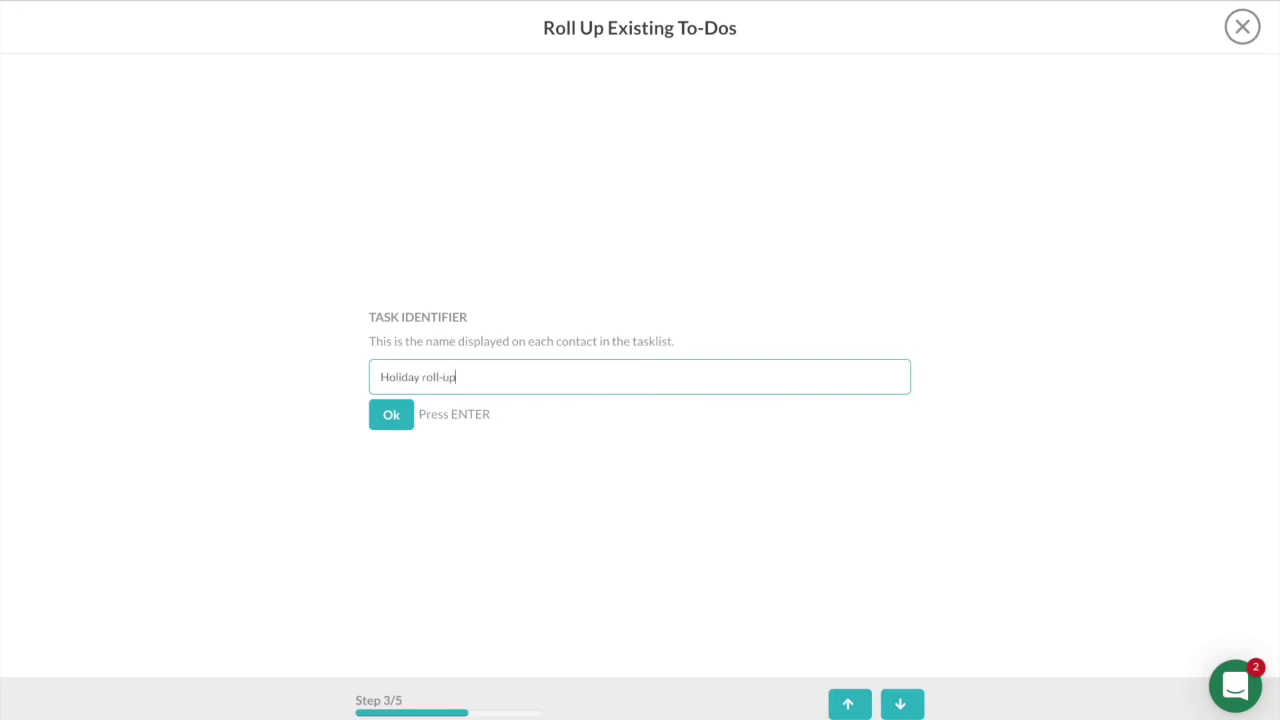
pyautogui.press('Return')
pyautogui.click(405, 400)
pyautogui.click(410, 334)
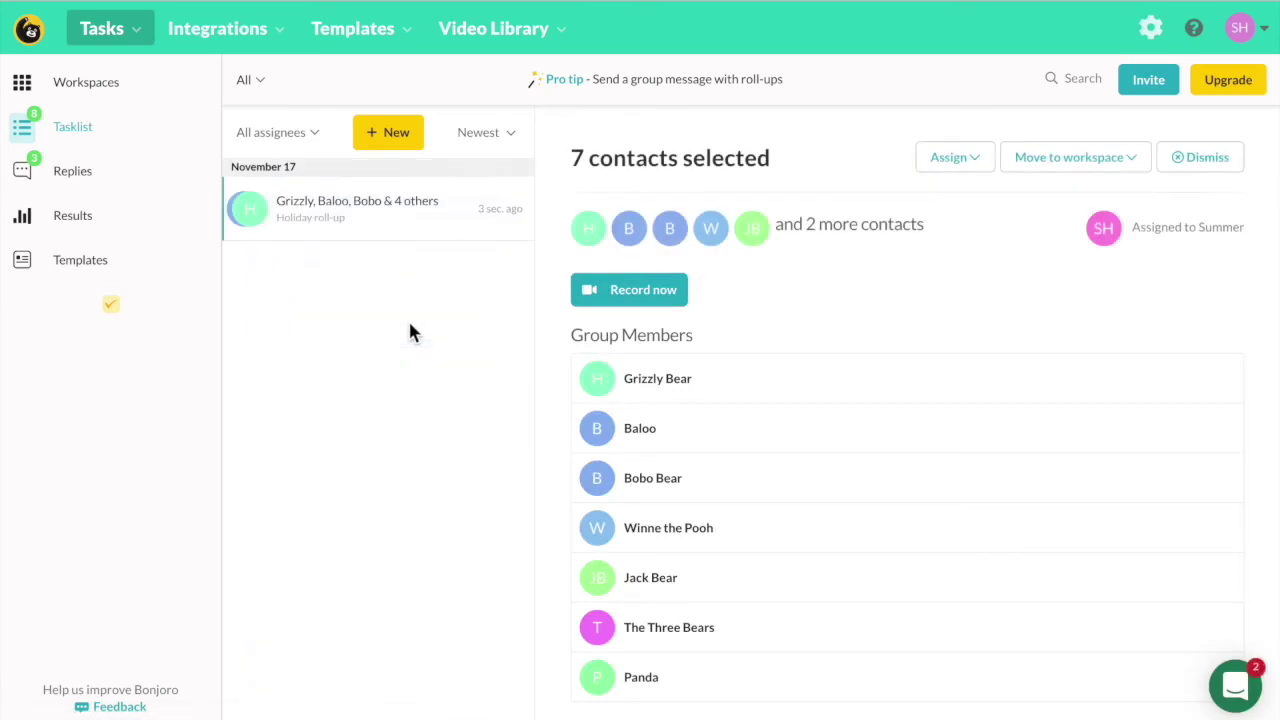
# Step: Record a short video in the Holiday roll-up group task
pyautogui.click(662, 293)
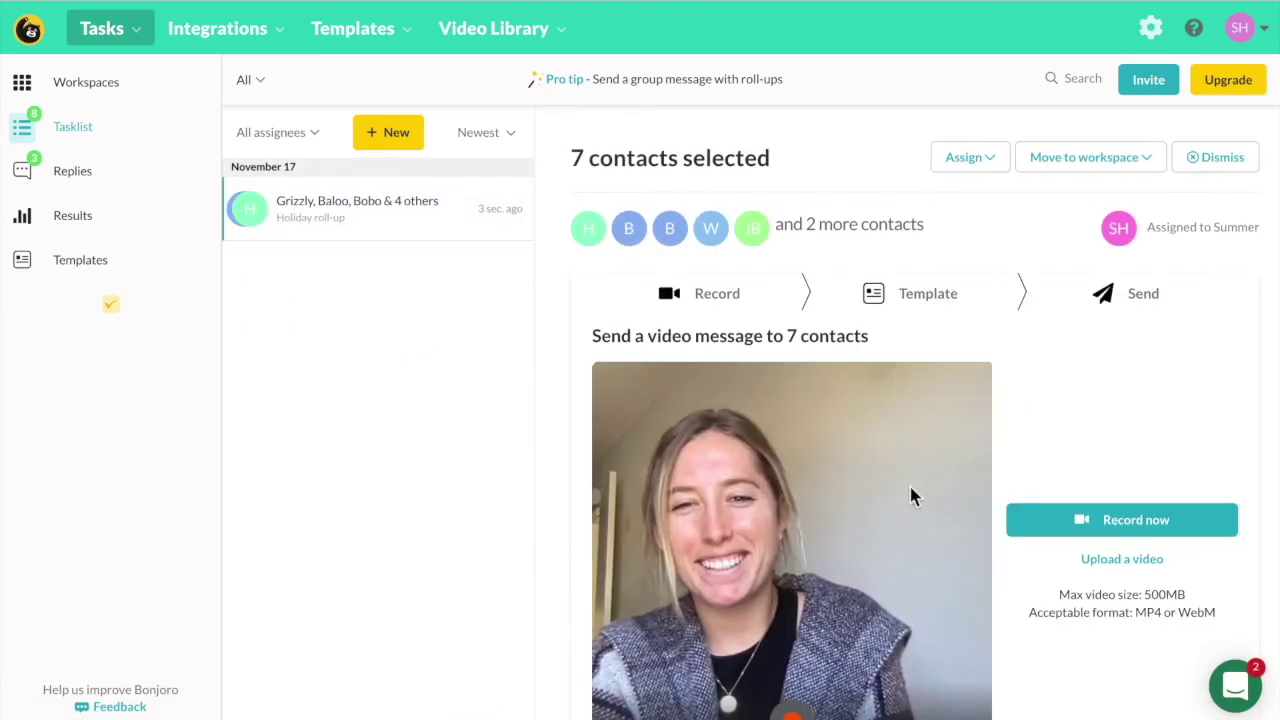
pyautogui.scroll(-1, 909, 483)
pyautogui.click(800, 608)
pyautogui.click(806, 620)
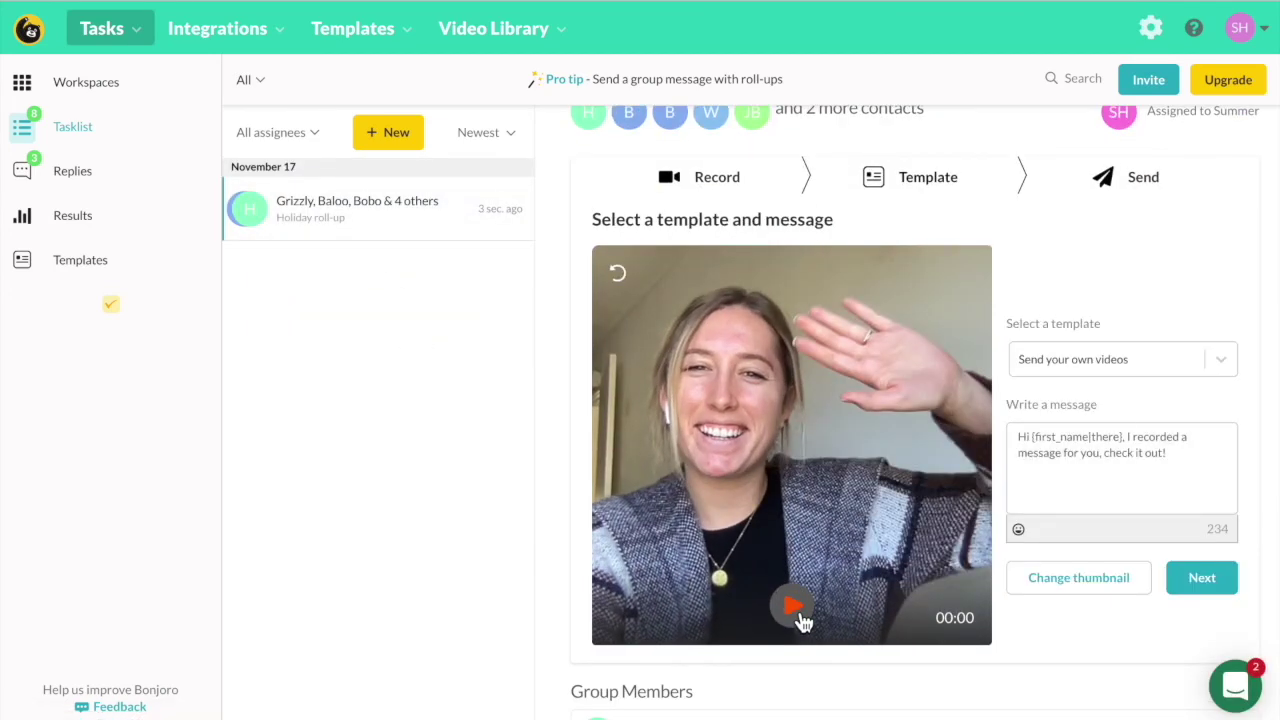
# Step: Apply the Holiday Template and confirm sending the video to all seven contacts
pyautogui.click(1168, 358)
pyautogui.click(1152, 398)
pyautogui.click(1221, 591)
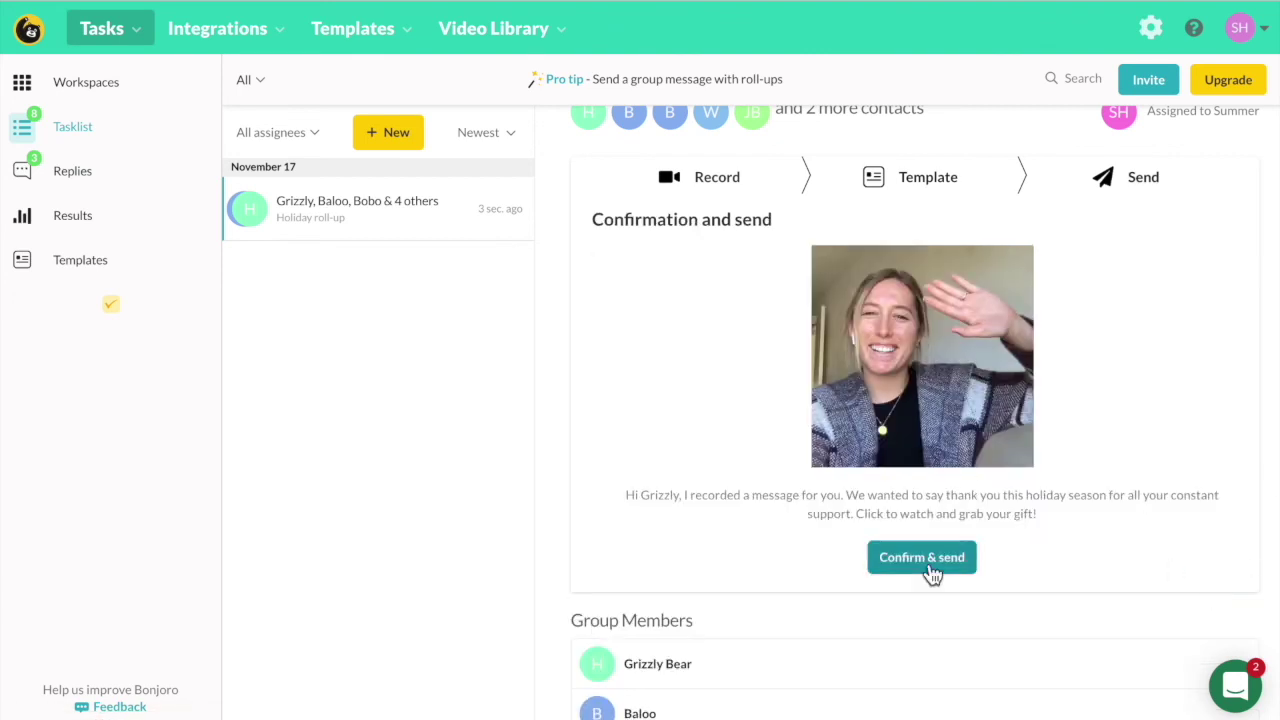
pyautogui.click(922, 558)
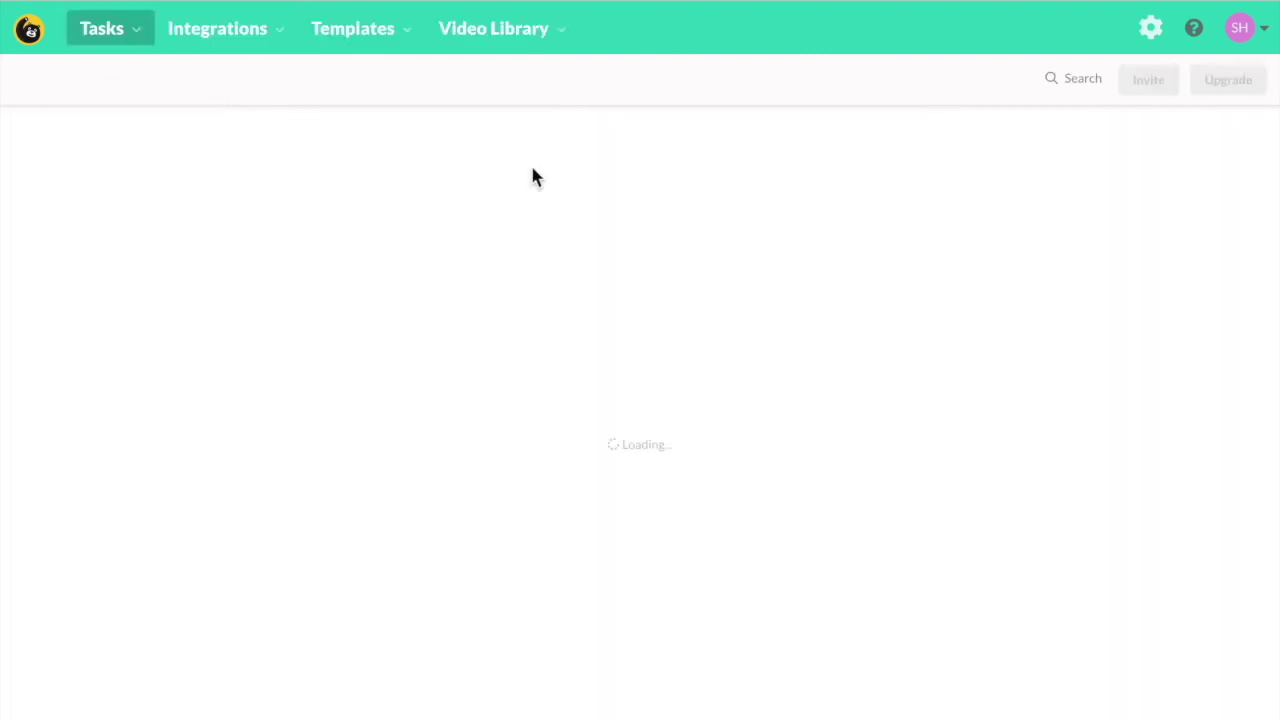